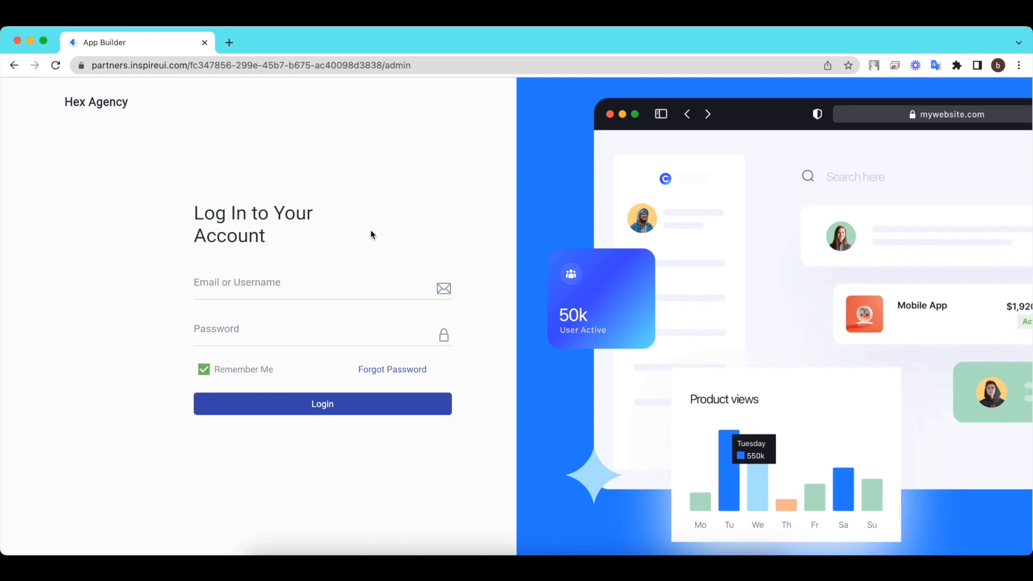
Sign in to the Hex Agency admin account with its e-mail and password.
left_click(270, 285)
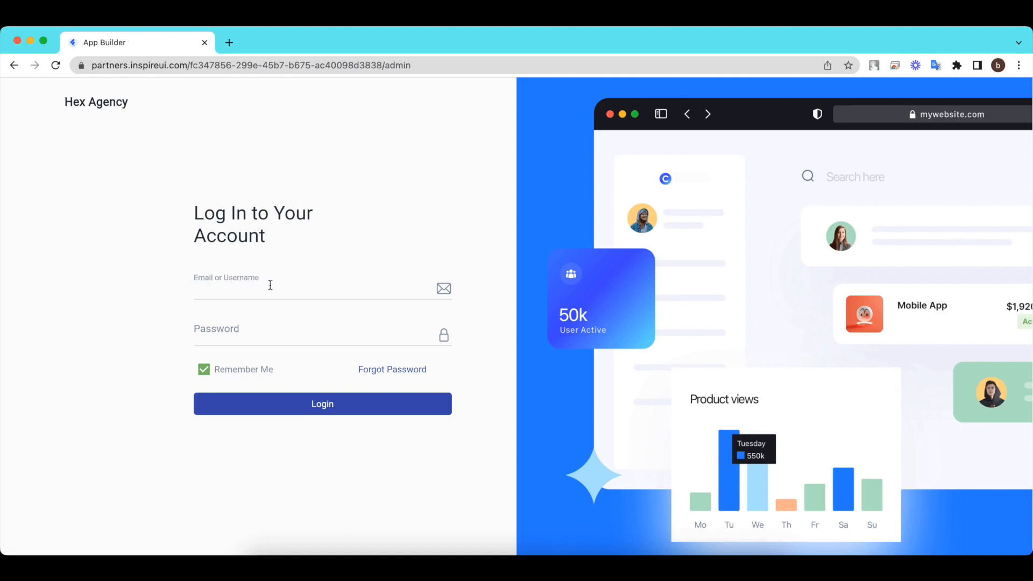
left_click(240, 336)
key("super+v")
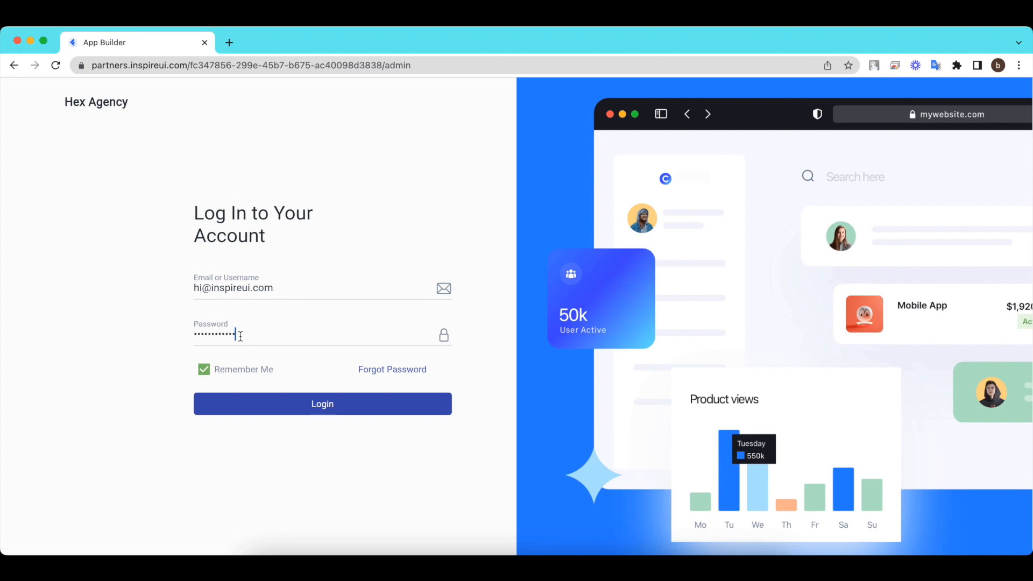
left_click(333, 405)
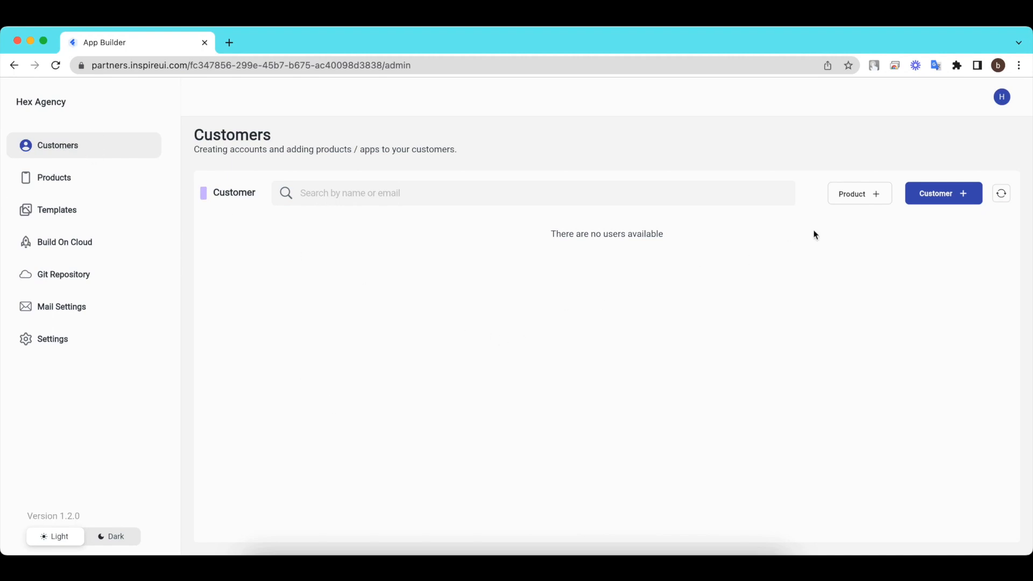
Create a customer with the customer's e-mail, first name and a chosen avatar photo.
left_click(953, 196)
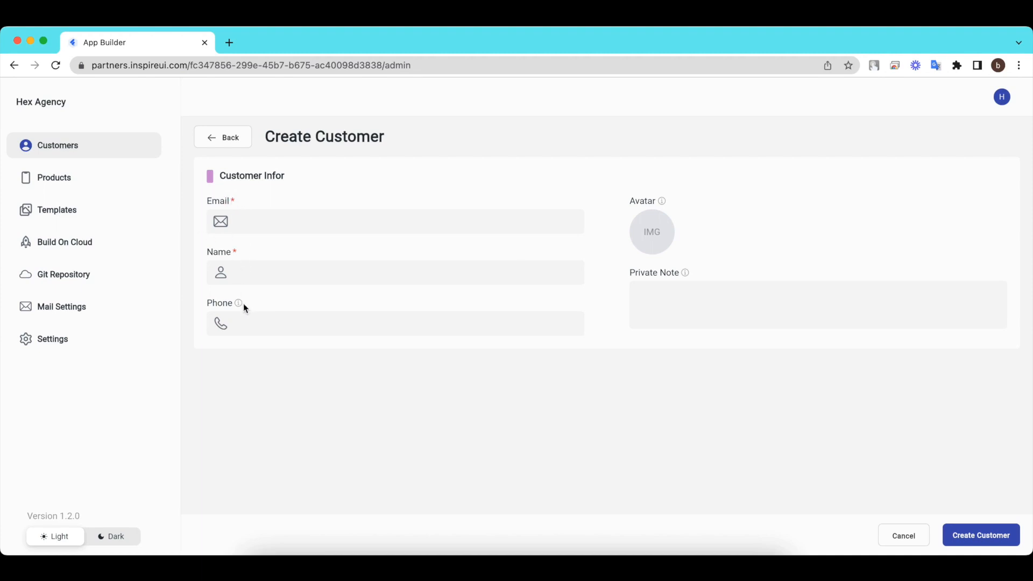
mouse_move(662, 203)
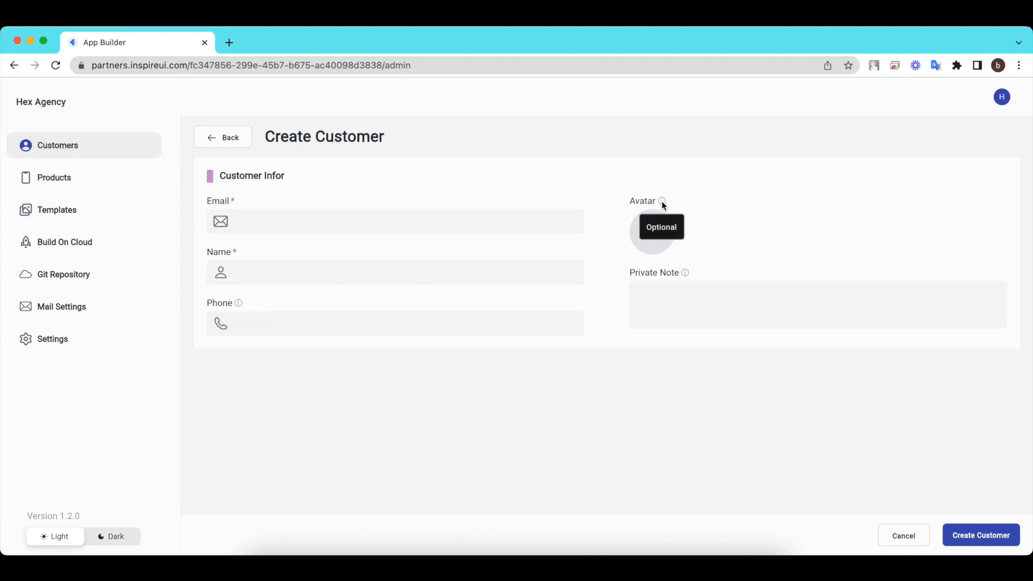
left_click(258, 221)
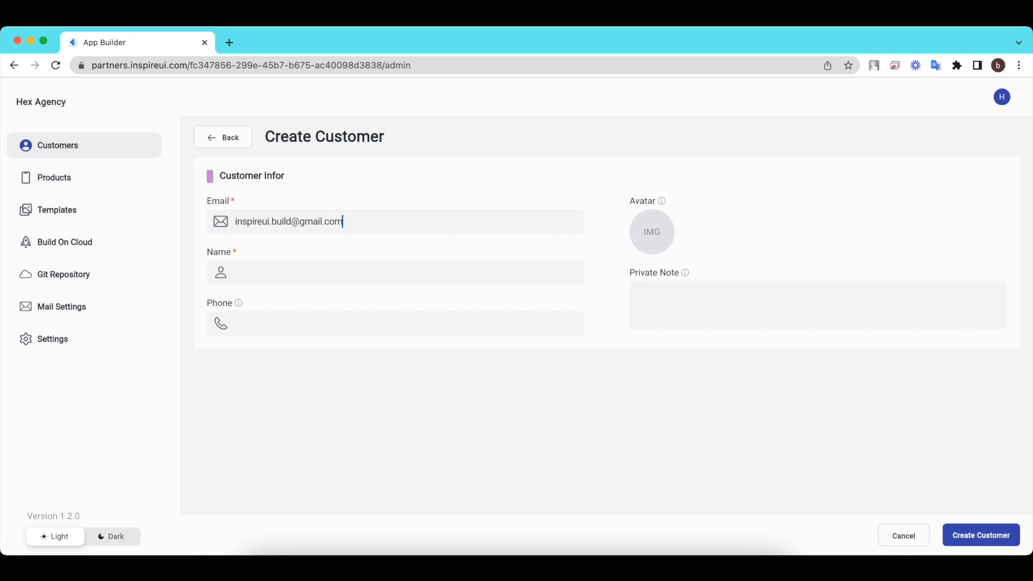
left_click(236, 271)
type("David")
left_click(640, 240)
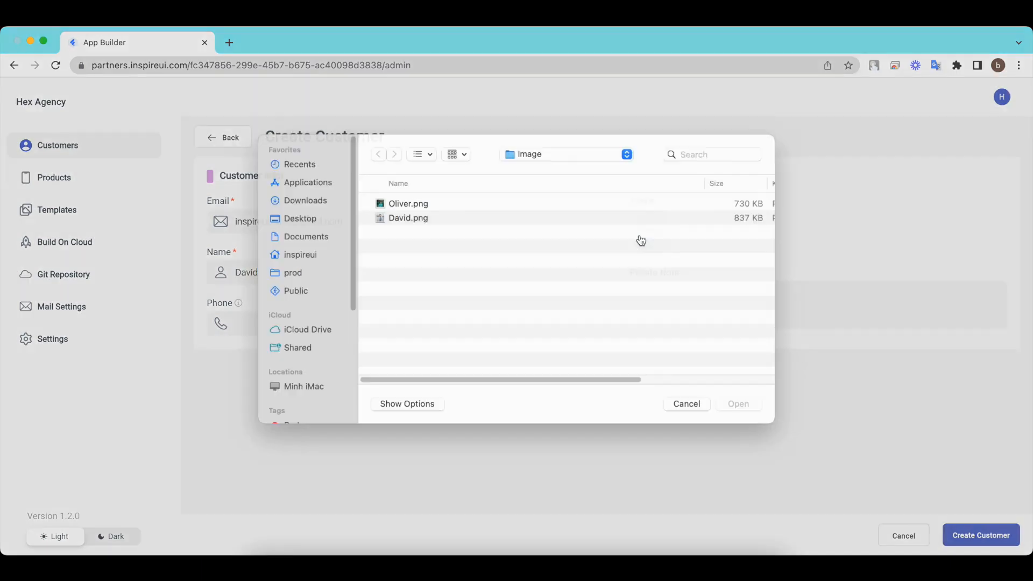
left_click(402, 231)
left_click(737, 415)
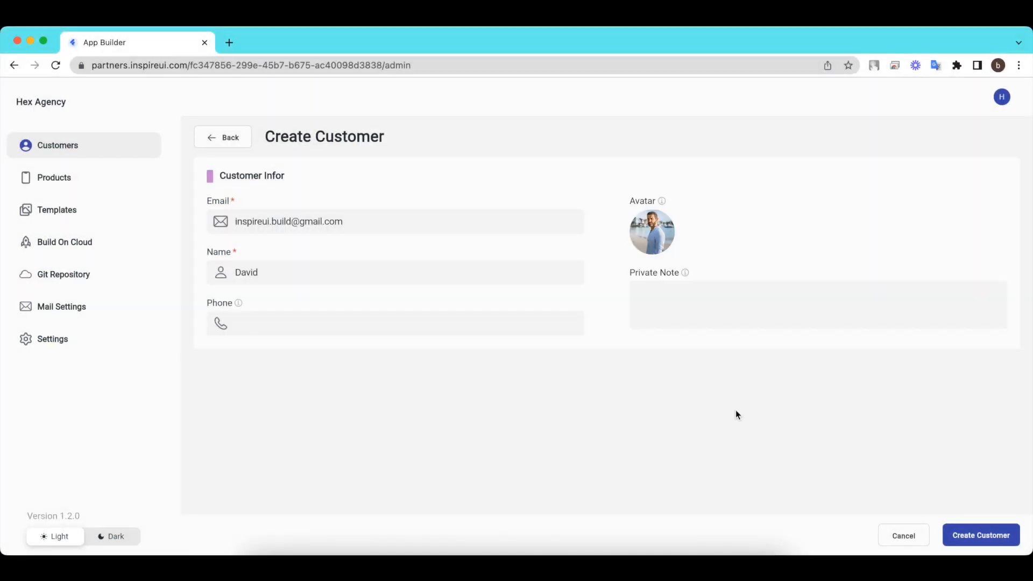
left_click(984, 540)
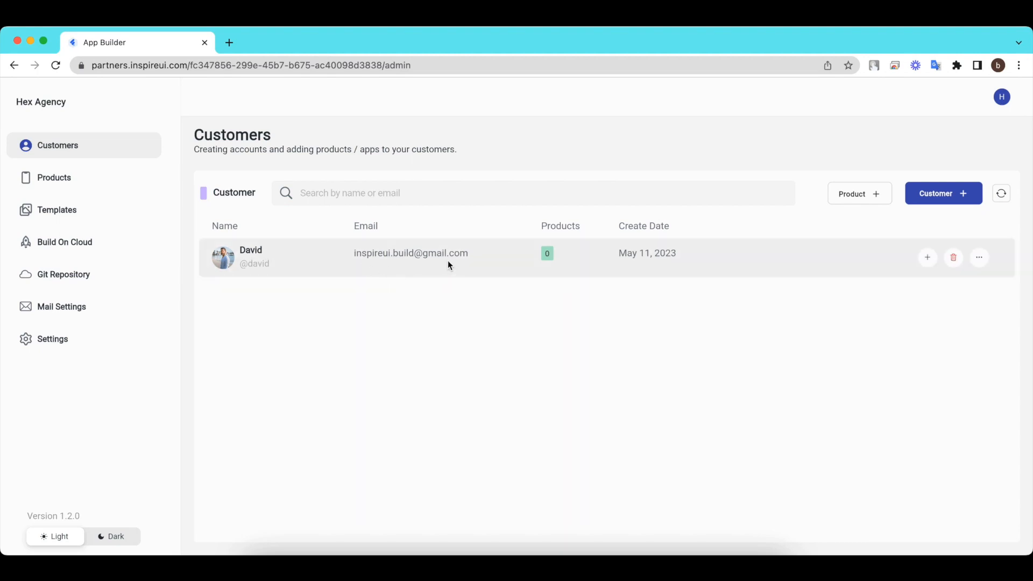
Create a second customer with another e-mail, first name and avatar photo.
left_click(958, 199)
left_click(315, 222)
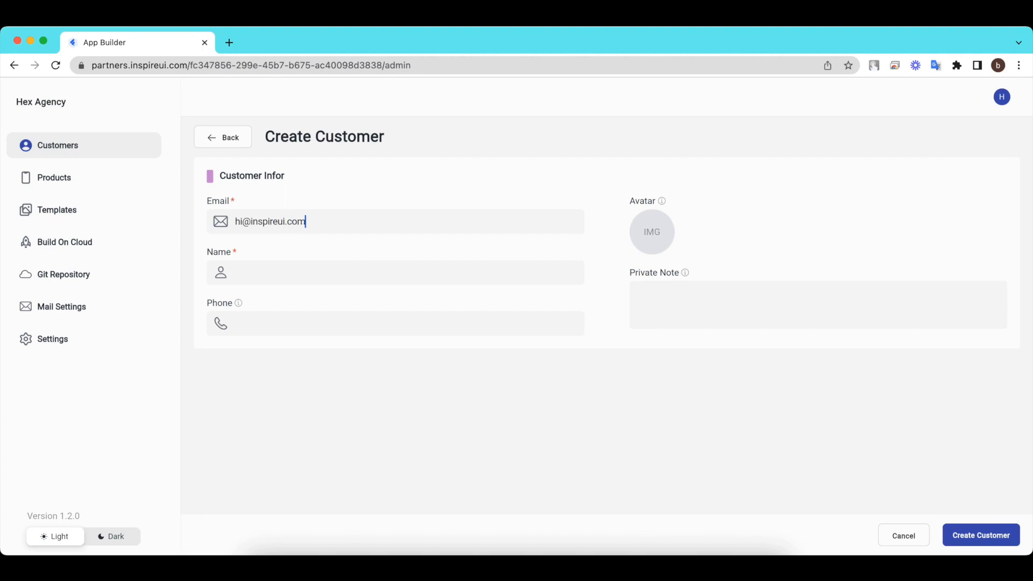
left_click(290, 269)
type("Oliver")
left_click(641, 239)
left_click(457, 215)
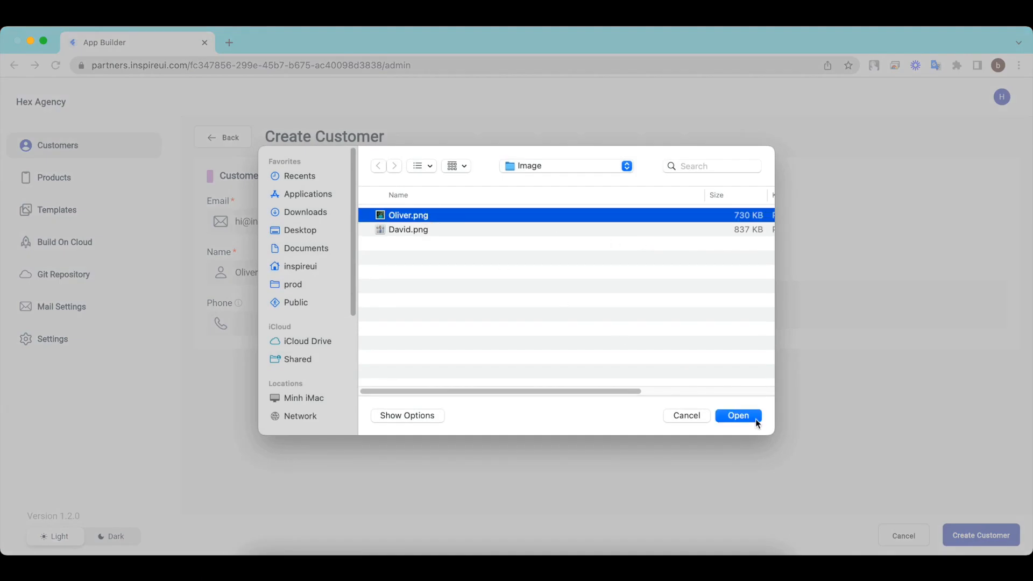
left_click(739, 415)
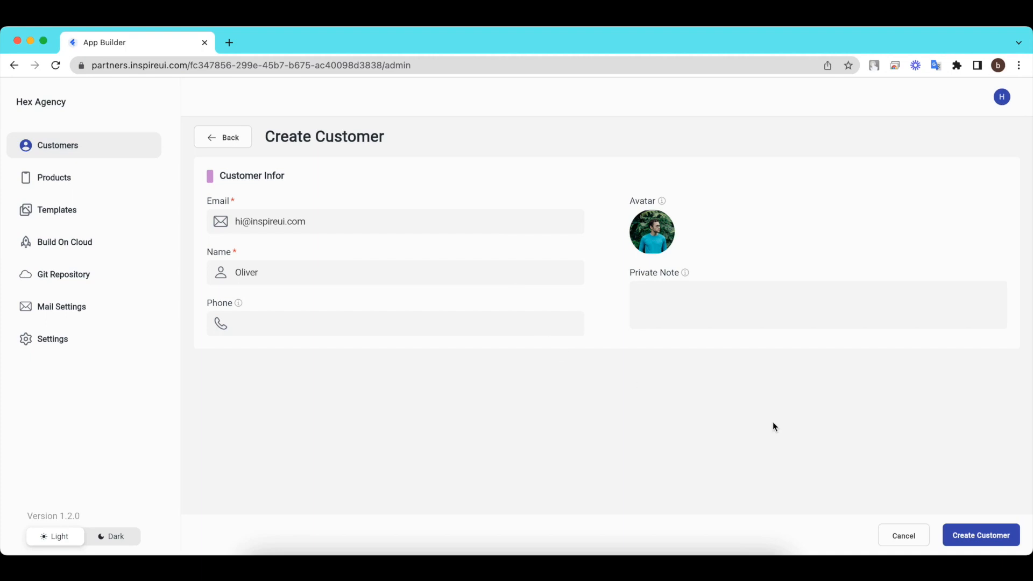
left_click(980, 534)
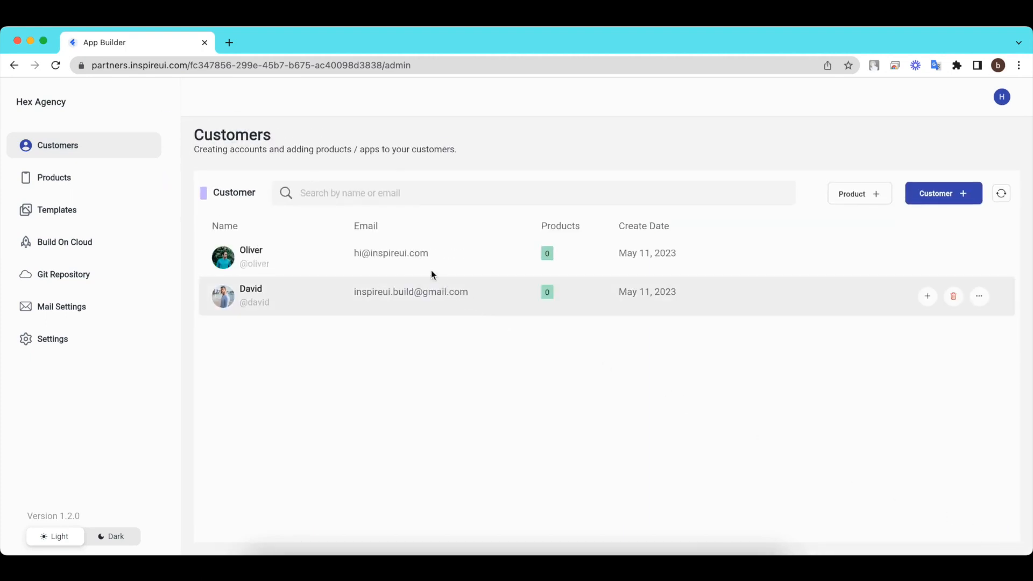
Search the customer list for the second customer's name, then clear the search.
left_click(465, 192)
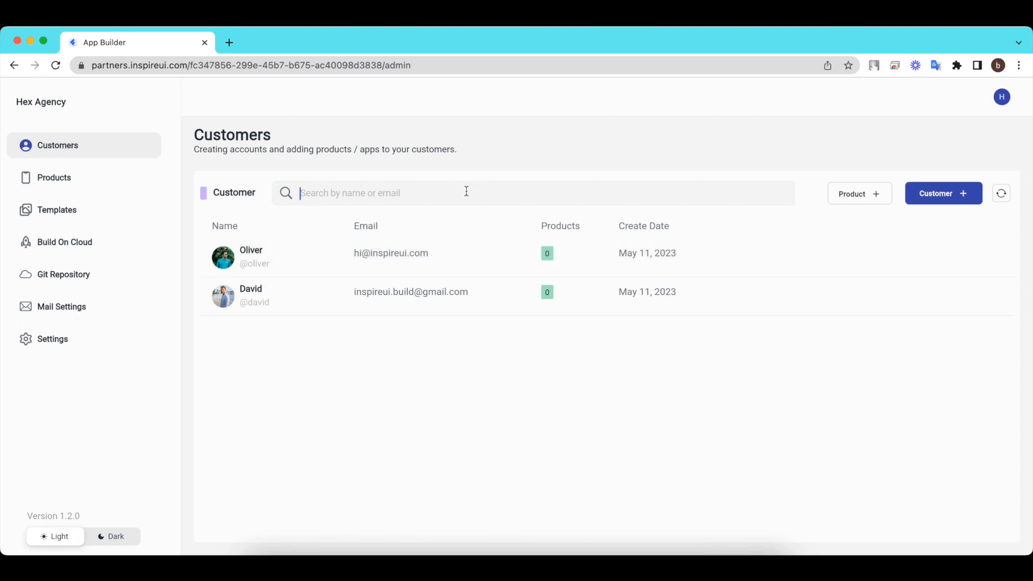
type("Oliver")
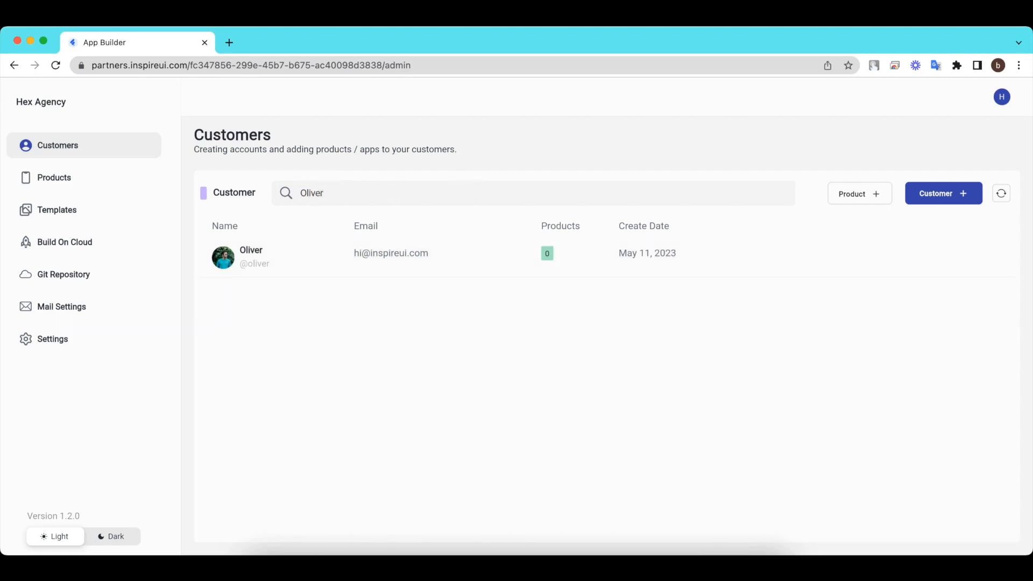
left_click(1002, 195)
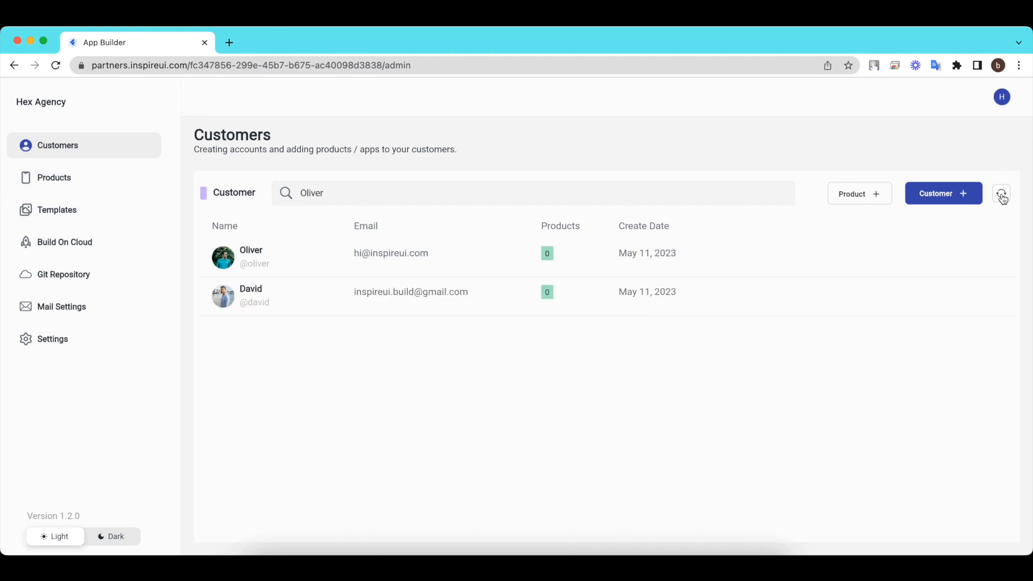
left_click_drag(349, 194, 253, 198)
key("BackSpace")
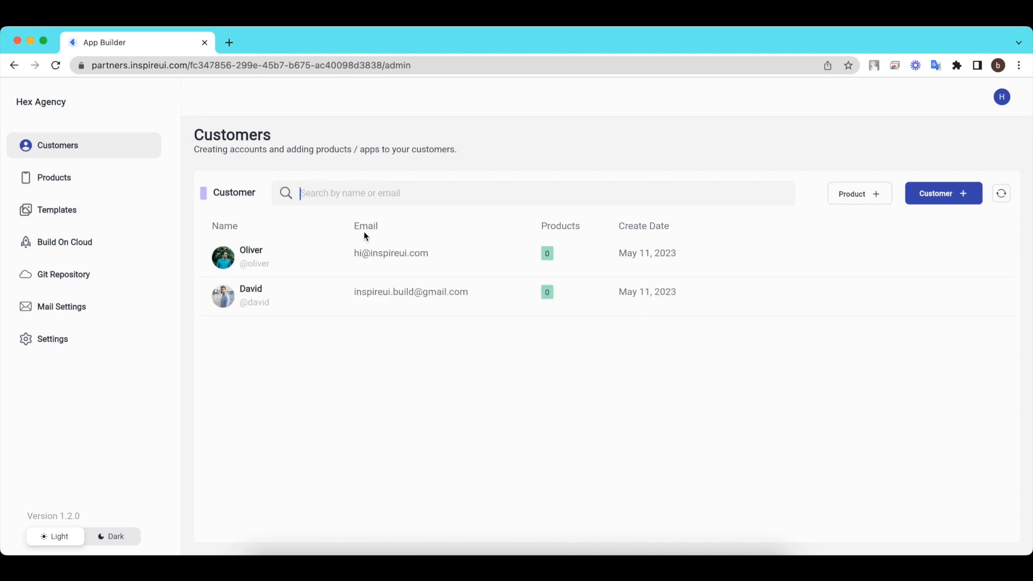
Review the newer customer's details page and full contact information, then return to the list.
mouse_move(614, 271)
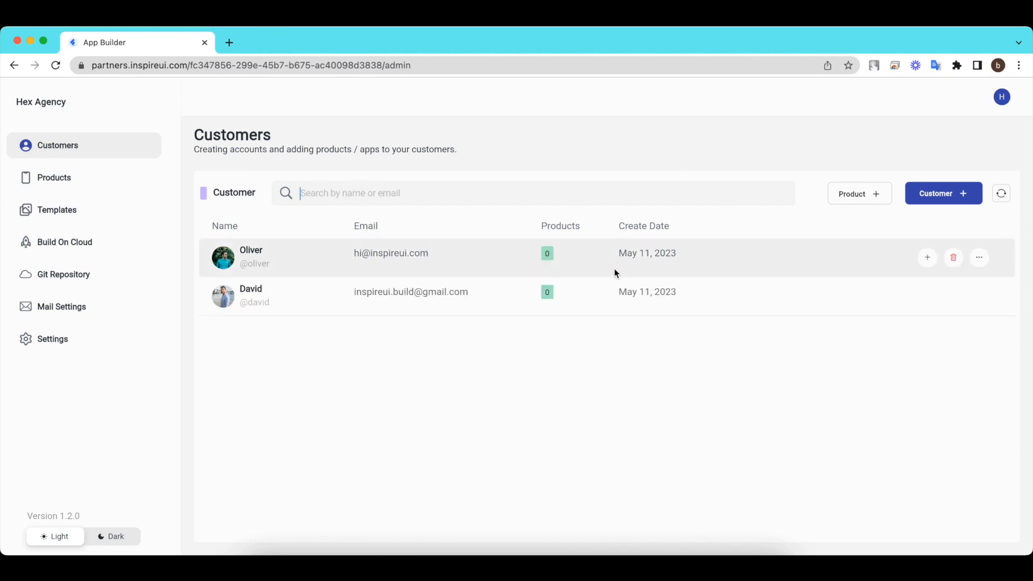
left_click(974, 259)
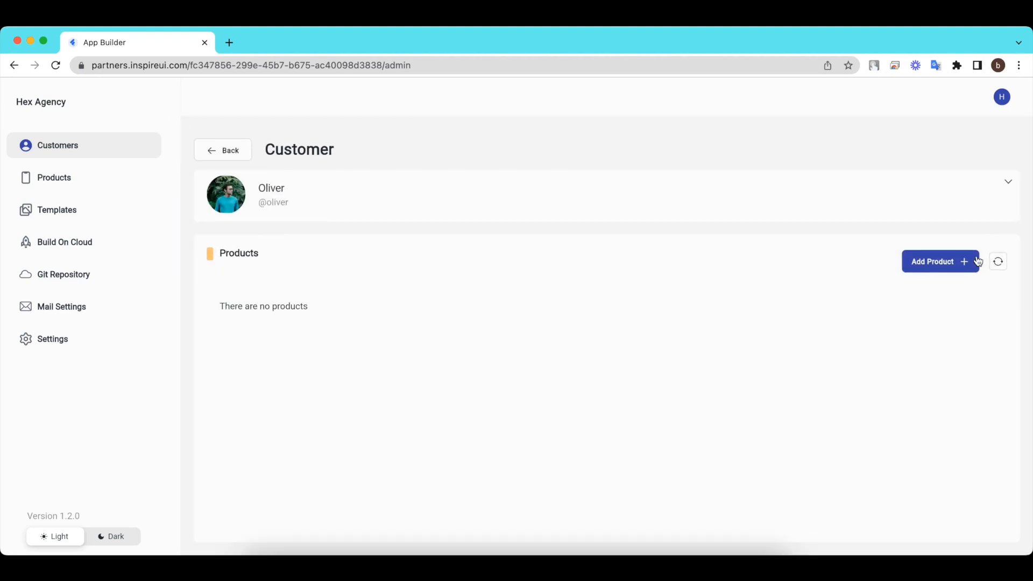
left_click(1008, 182)
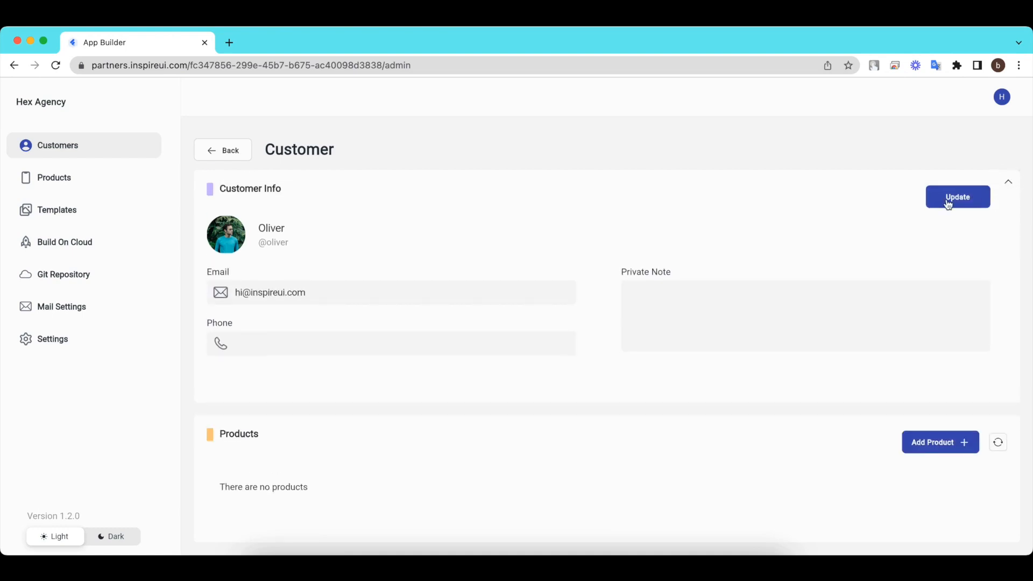
left_click(229, 156)
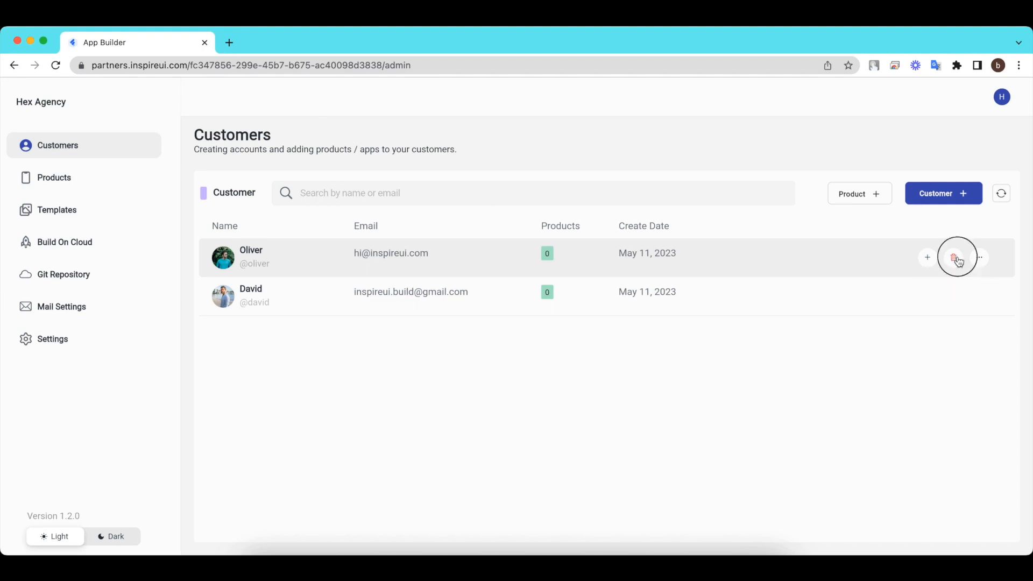
Delete the newer customer after confirming, and open a new browser tab.
left_click(956, 259)
left_click(584, 339)
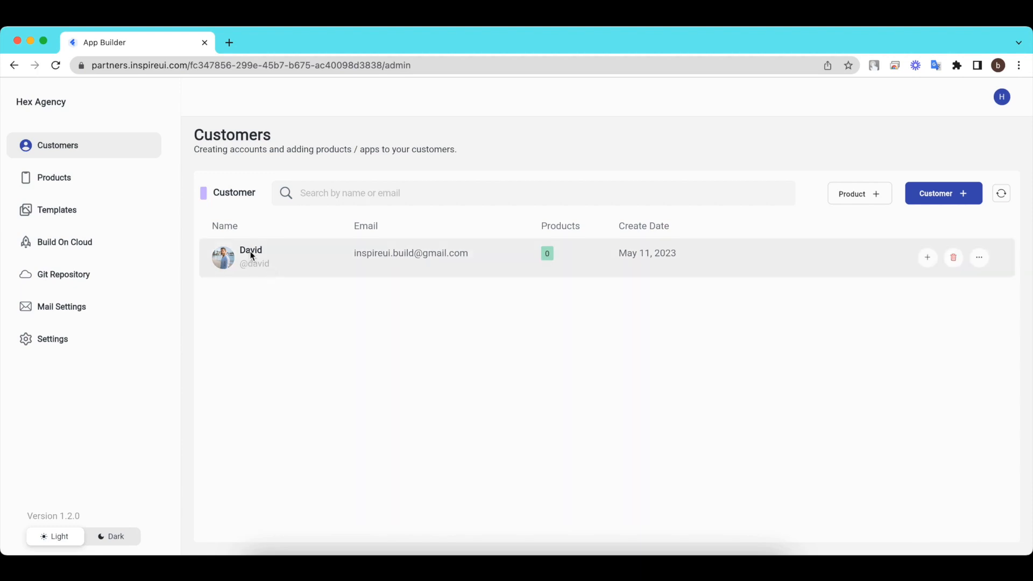
left_click(229, 40)
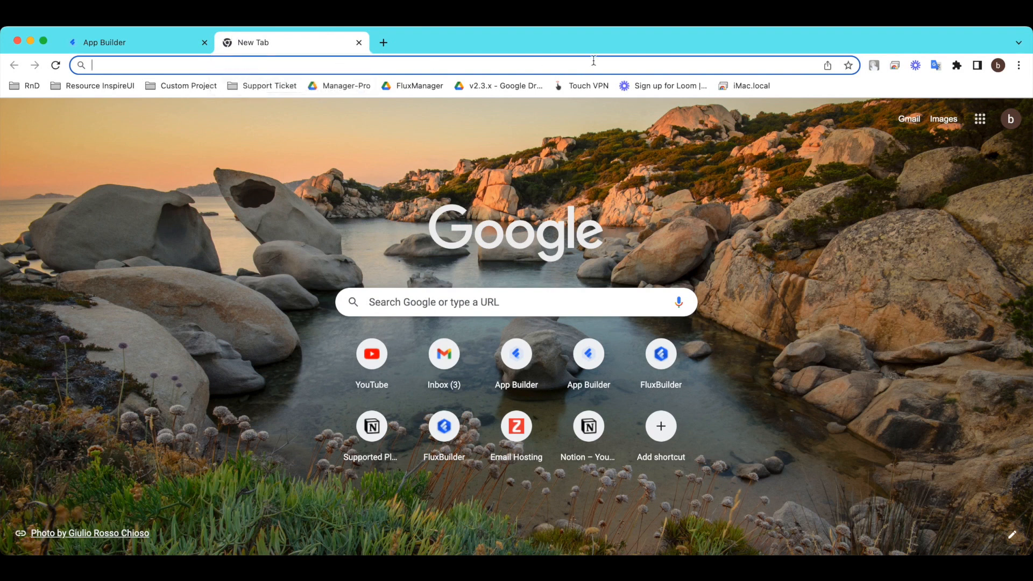
Open the 'Wellcome to Hex Agency' email in Gmail and read its login details.
left_click(909, 116)
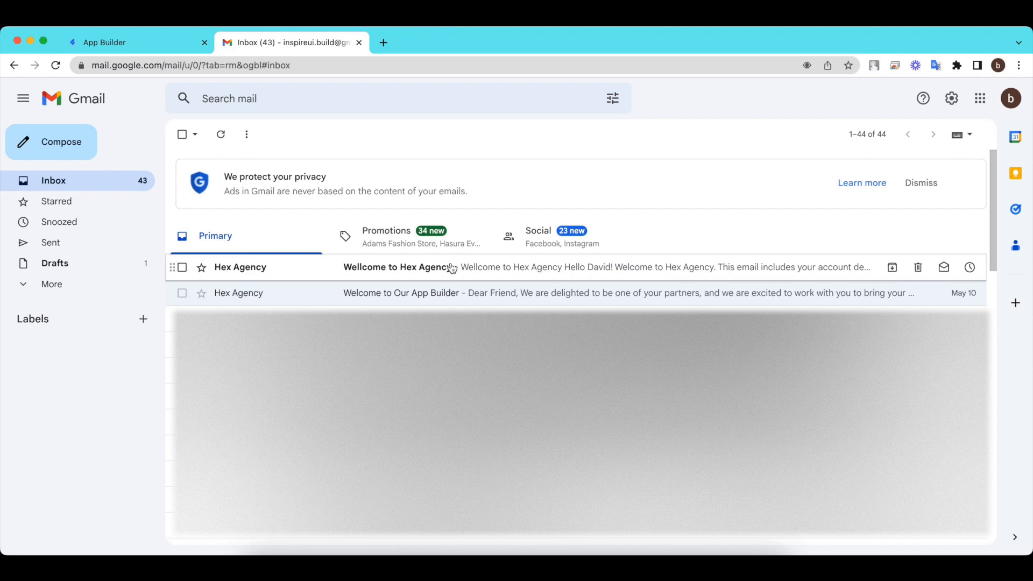
left_click(383, 270)
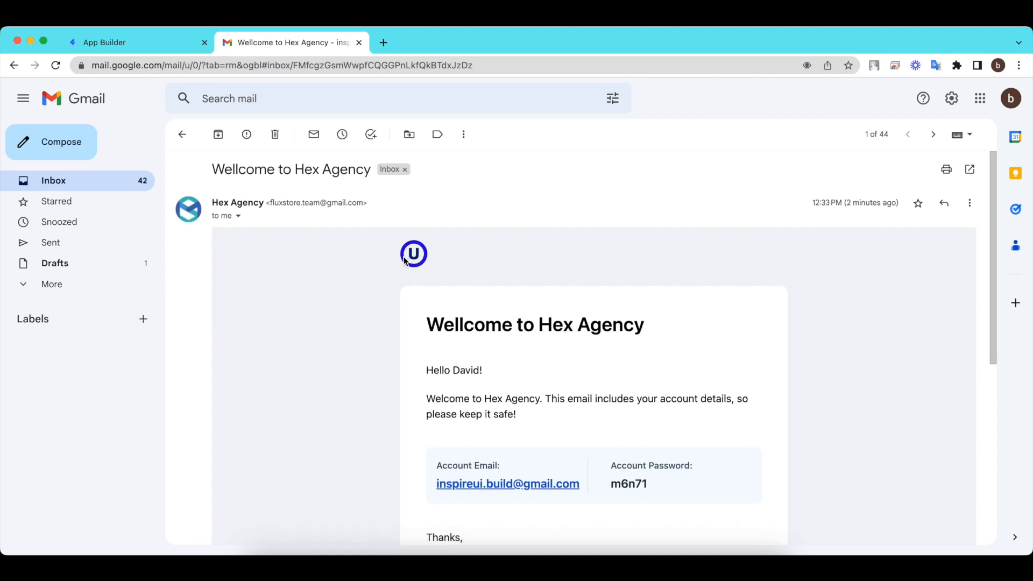
scroll(405, 261, "down", 6)
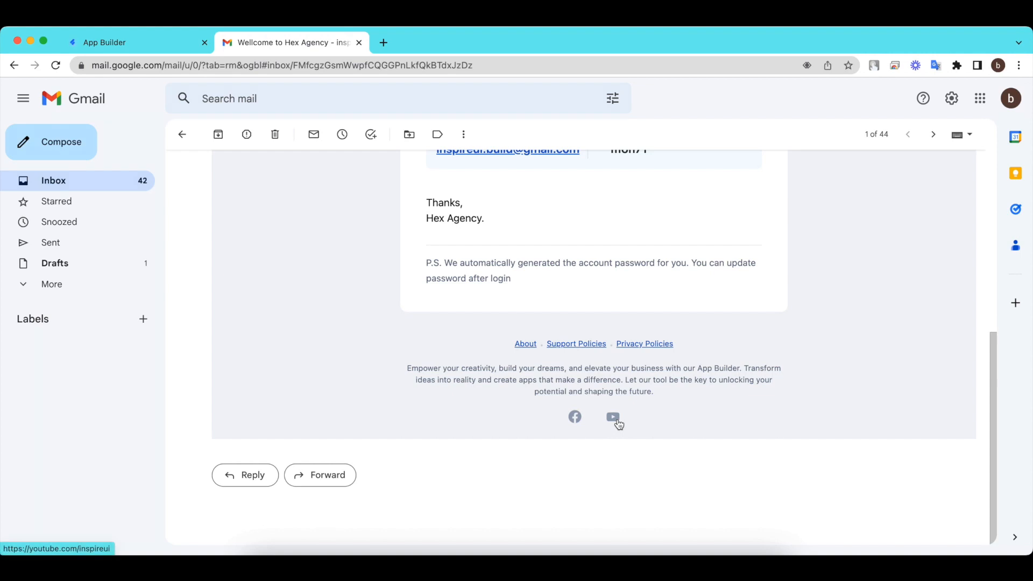
scroll(618, 424, "up", 5)
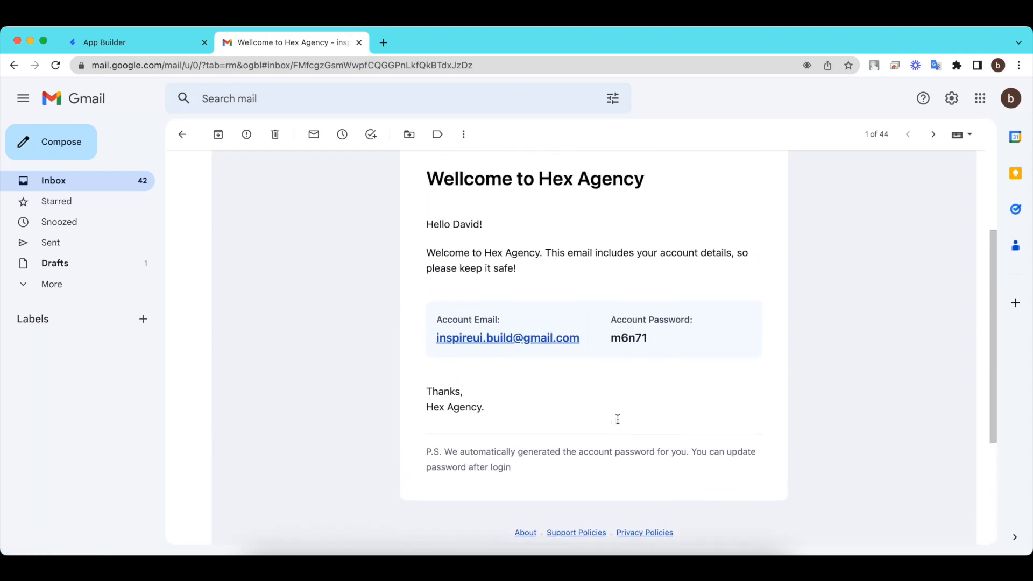
scroll(618, 422, "up", 1)
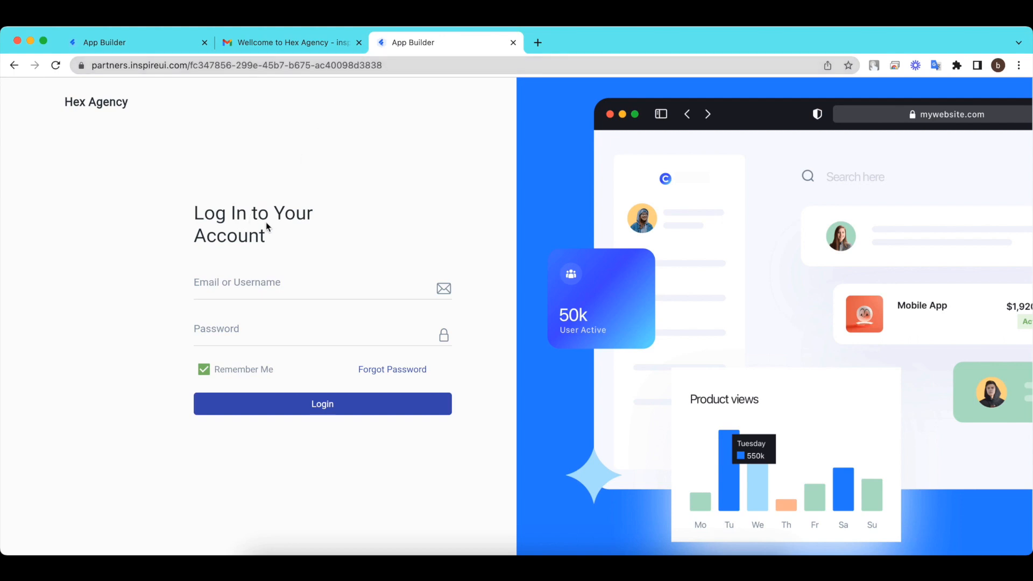
Enter the account e-mail from the welcome email into the login's Email field.
left_click(248, 41)
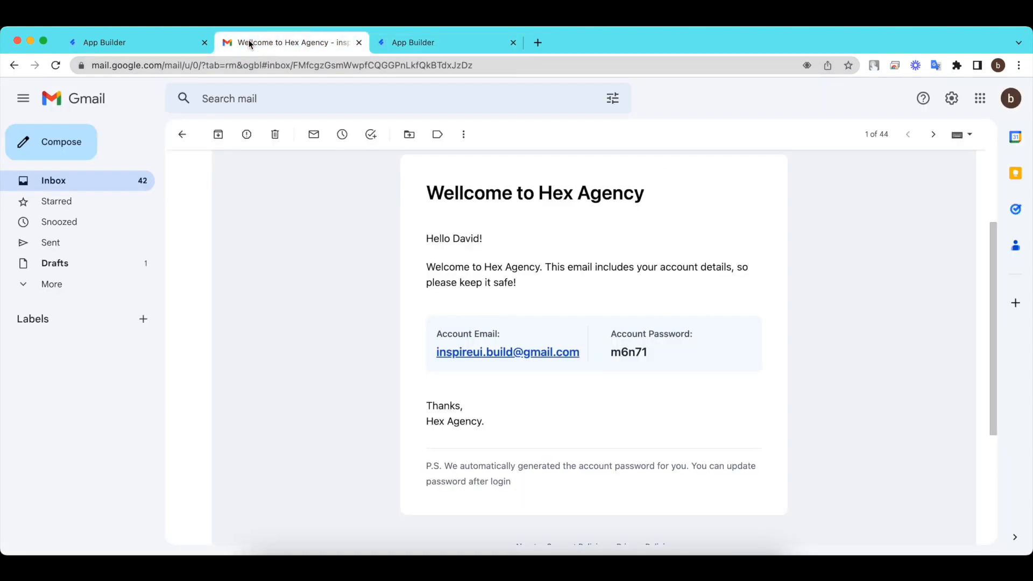
left_click_drag(431, 350, 585, 356)
left_click(581, 355)
left_click(430, 42)
left_click(255, 287)
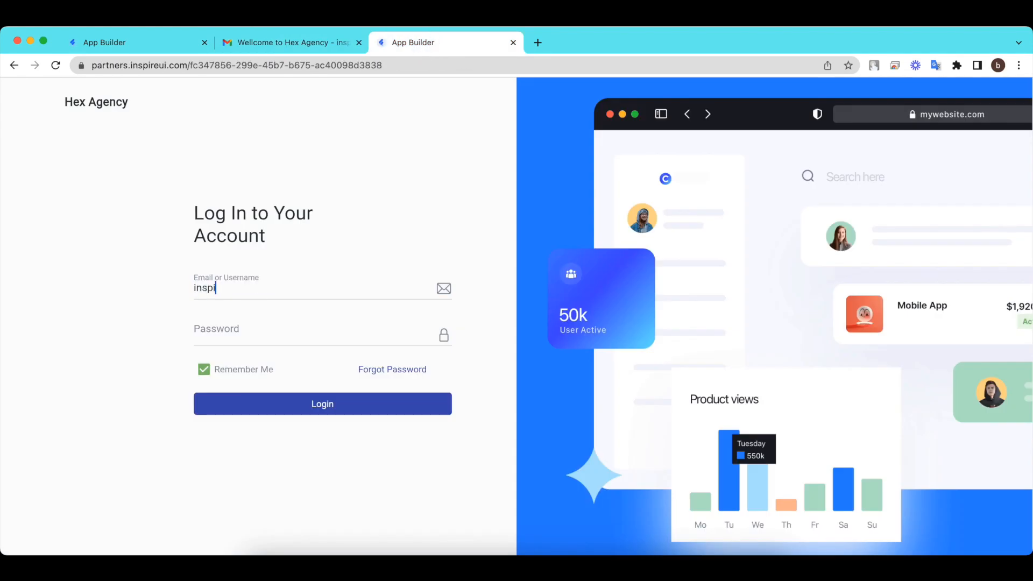
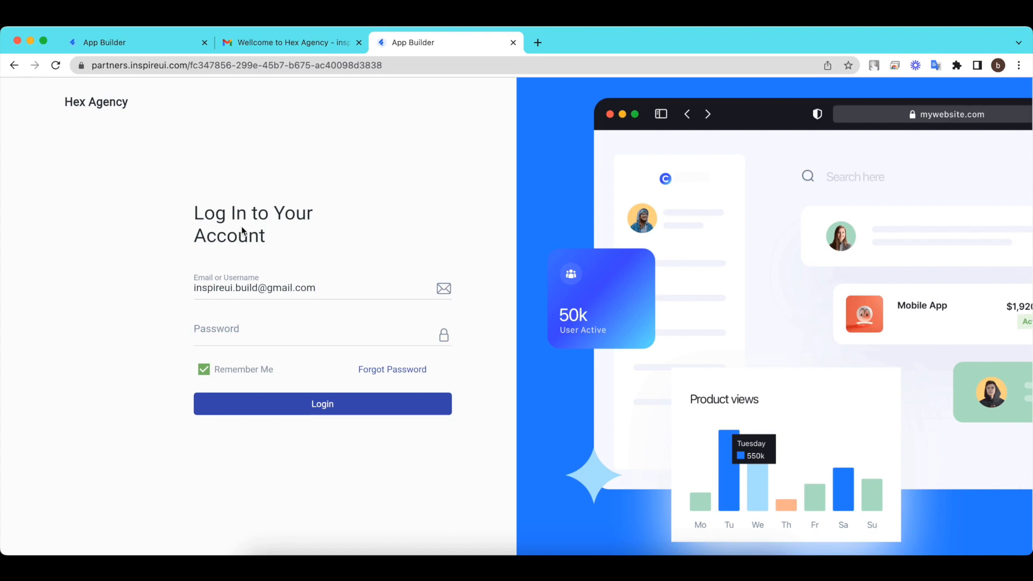
Copy the password from the welcome email into Password and log in.
left_click(313, 42)
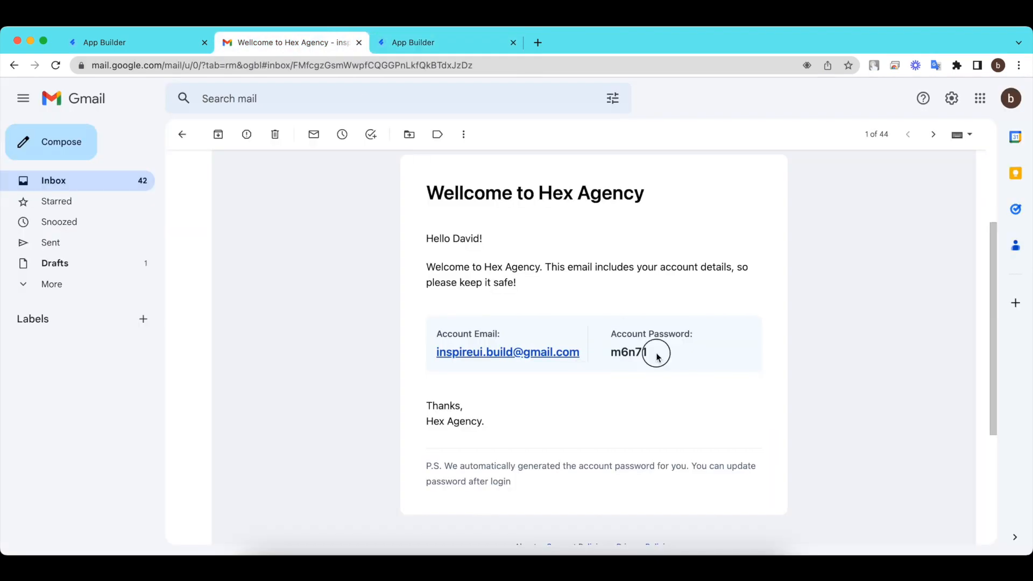
left_click_drag(657, 351, 613, 355)
right_click(613, 355)
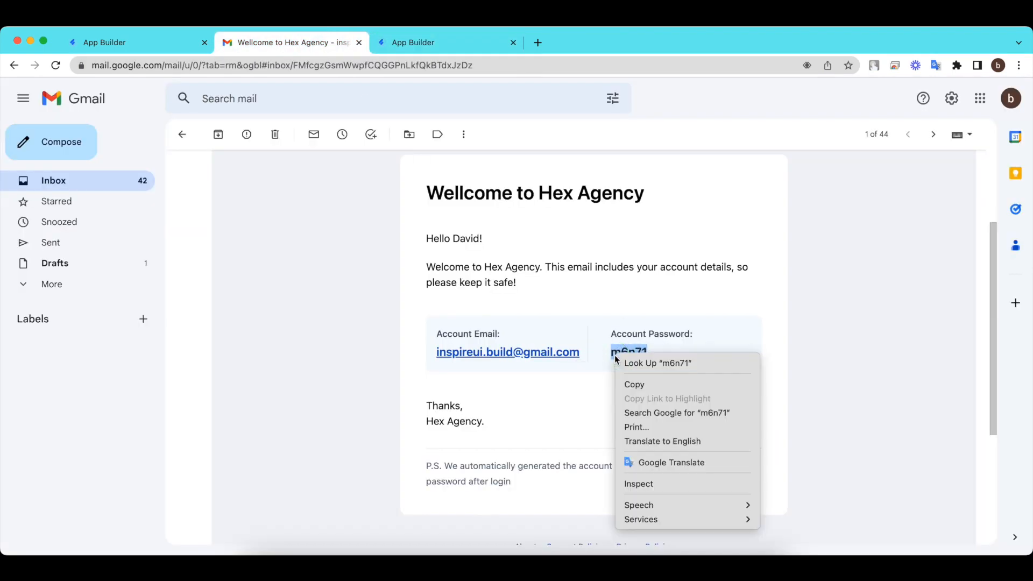
left_click(636, 383)
left_click(460, 44)
right_click(235, 330)
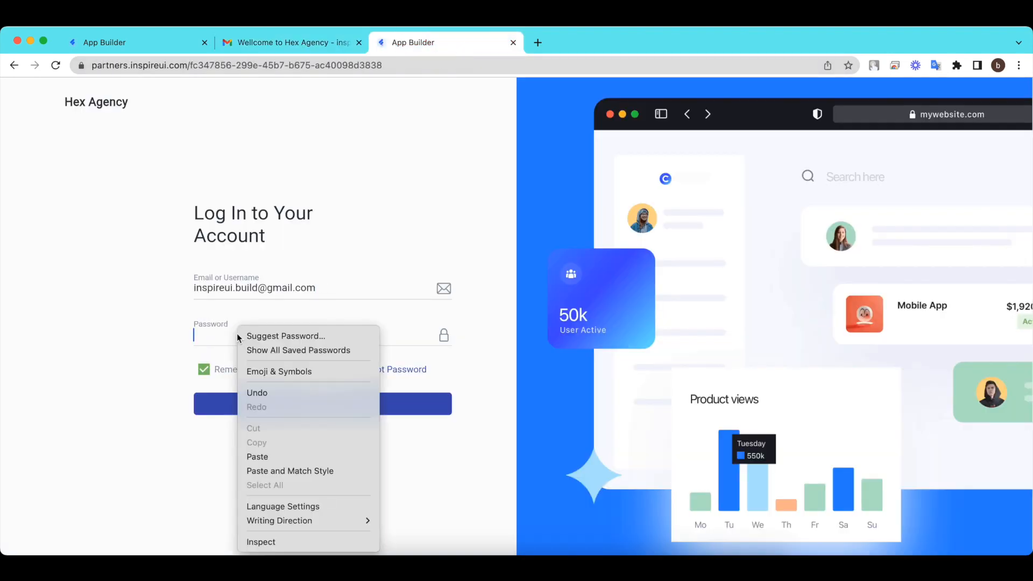
left_click(283, 453)
left_click(445, 336)
left_click(341, 408)
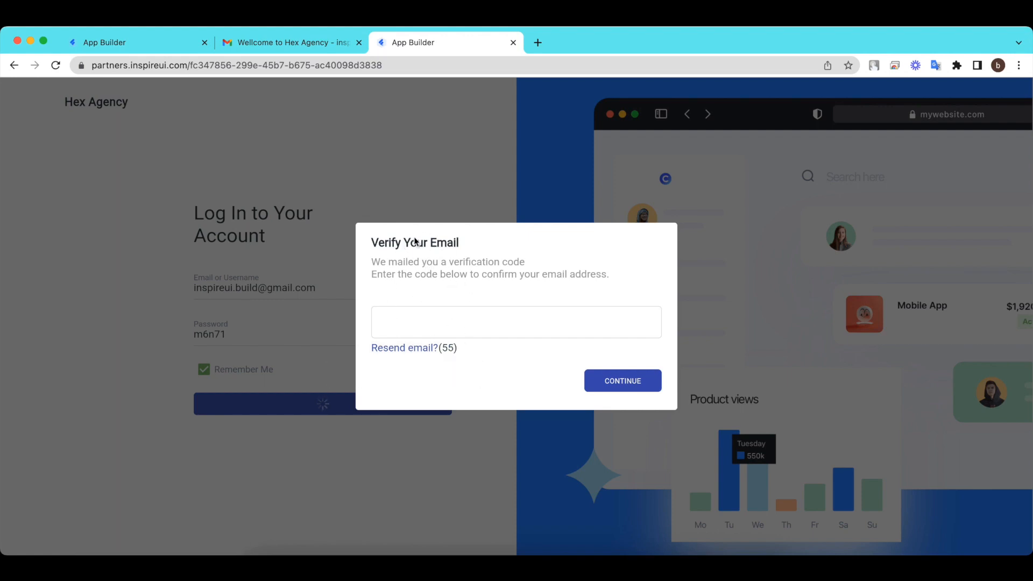
Open the 'Verify email address for Hex Agency' email and copy its six-digit code.
left_click(251, 42)
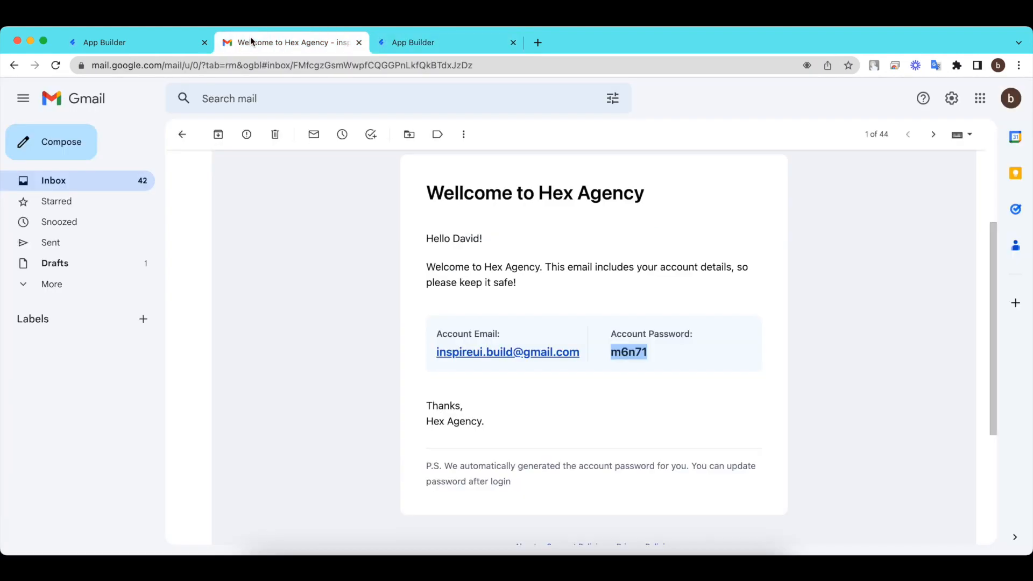
left_click(14, 65)
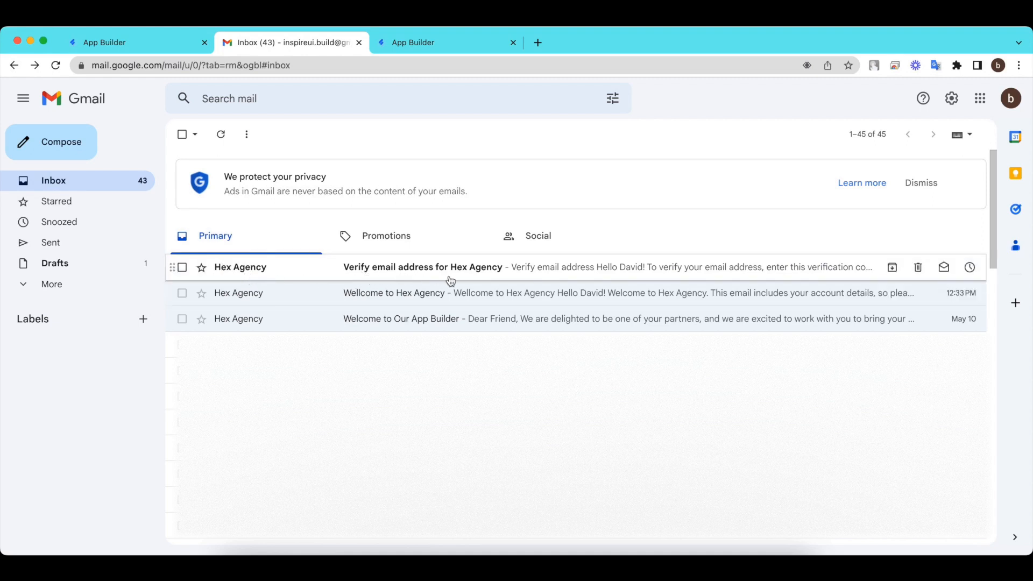
left_click(499, 277)
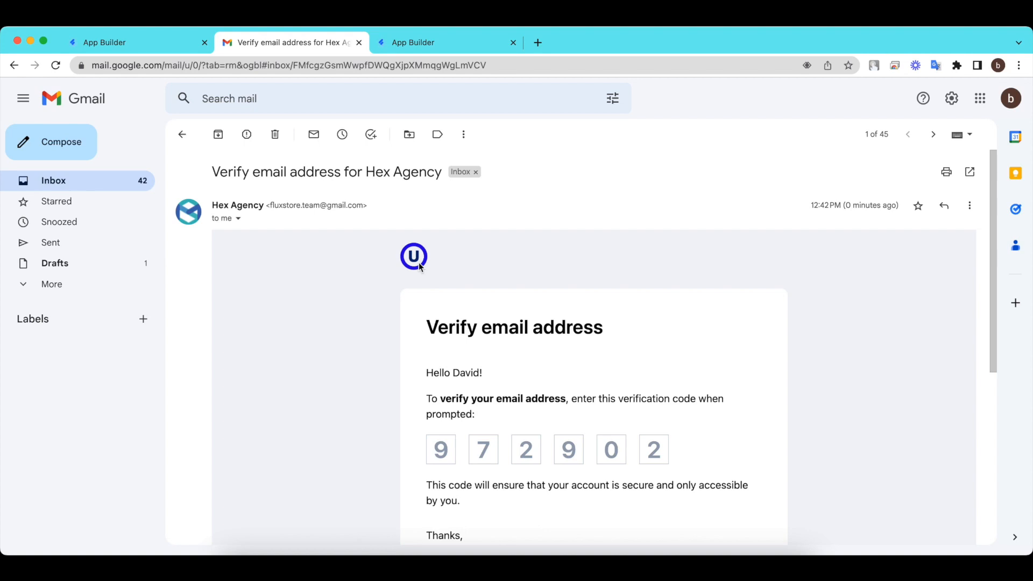
scroll(533, 391, "down", 2)
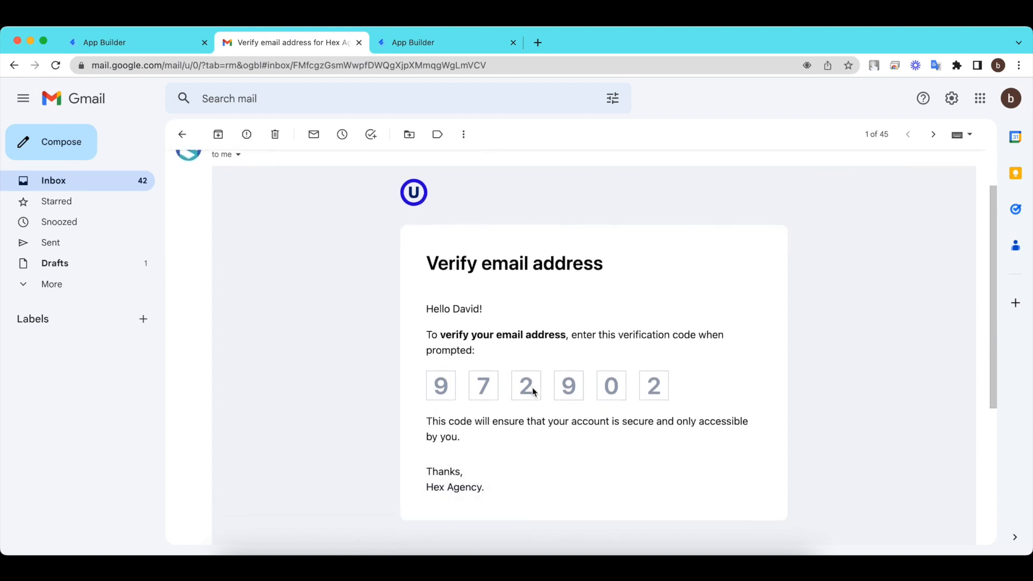
scroll(533, 391, "down", 2)
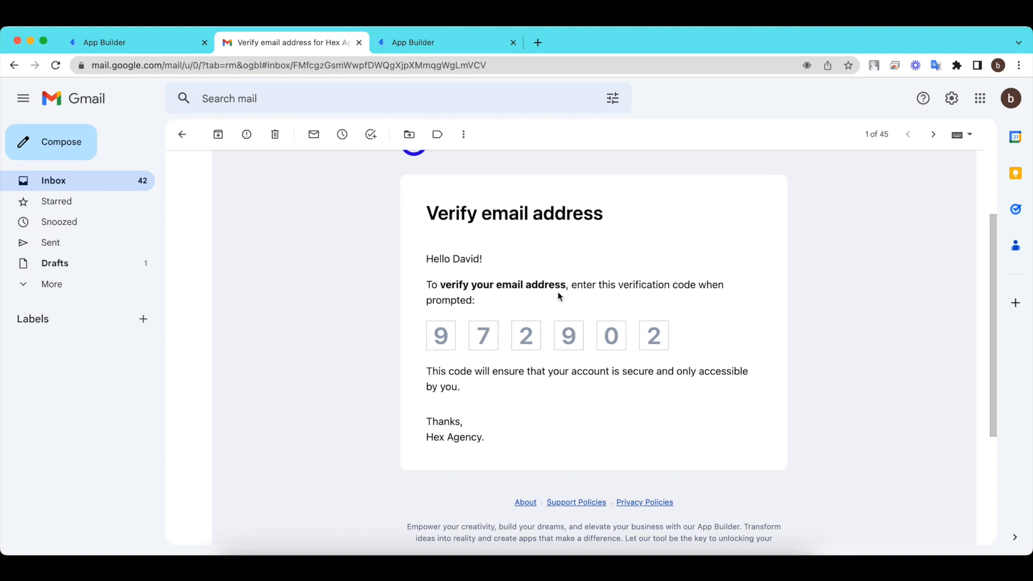
left_click(437, 337)
left_click_drag(437, 337, 659, 339)
right_click(660, 344)
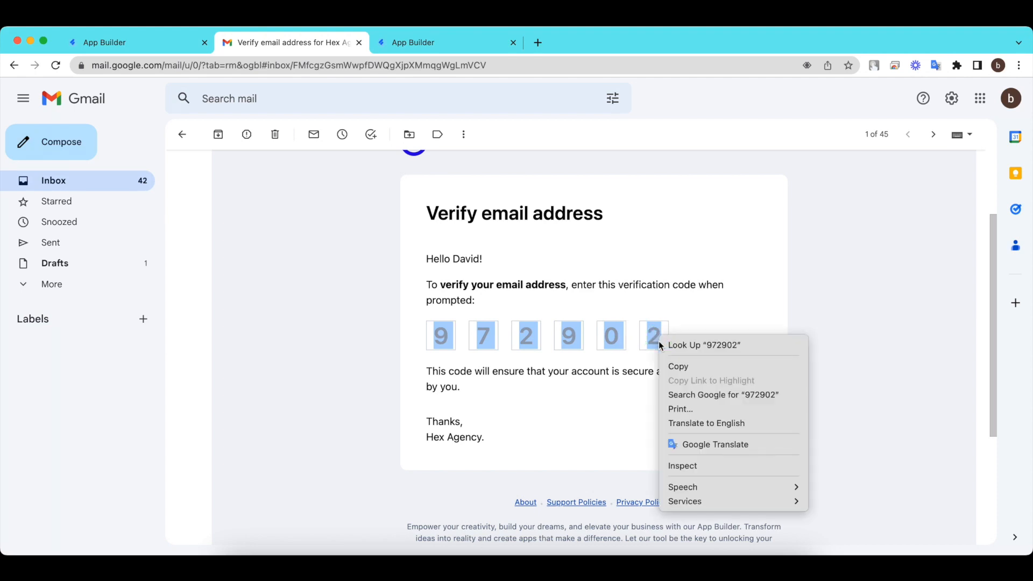
left_click(673, 367)
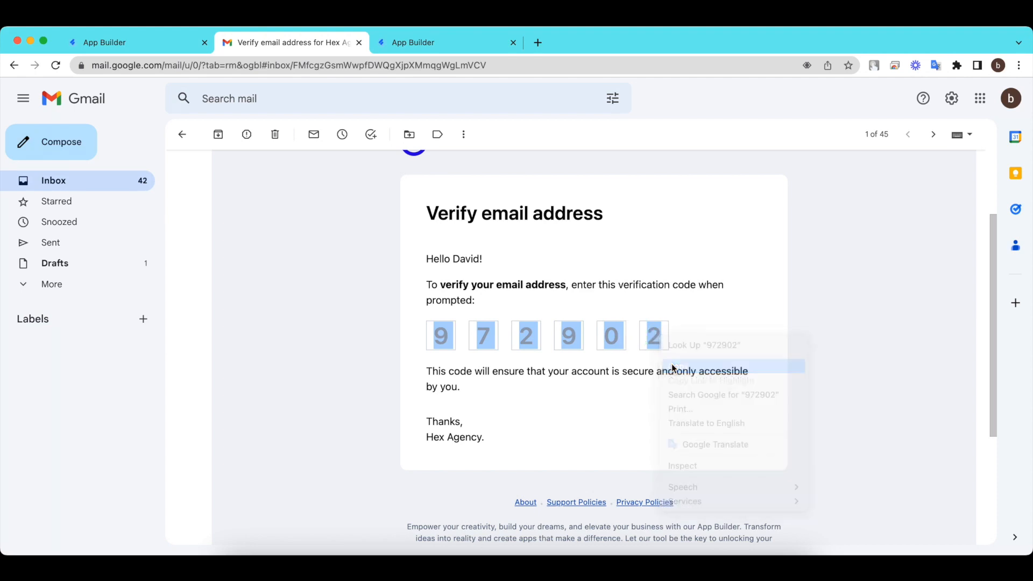
Paste the copied six-digit code into Verify Your Email and continue.
left_click(454, 45)
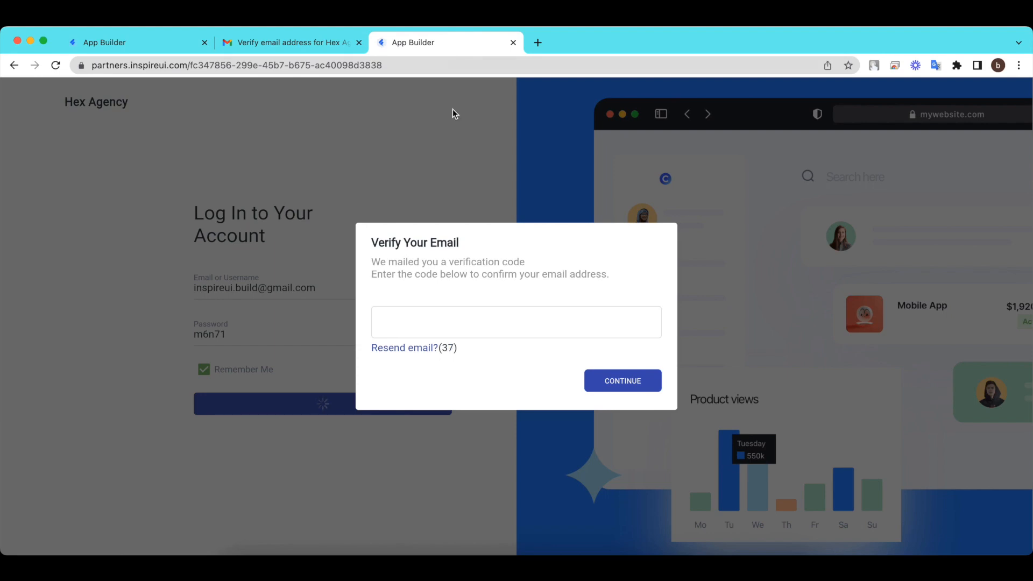
left_click(486, 328)
right_click(486, 329)
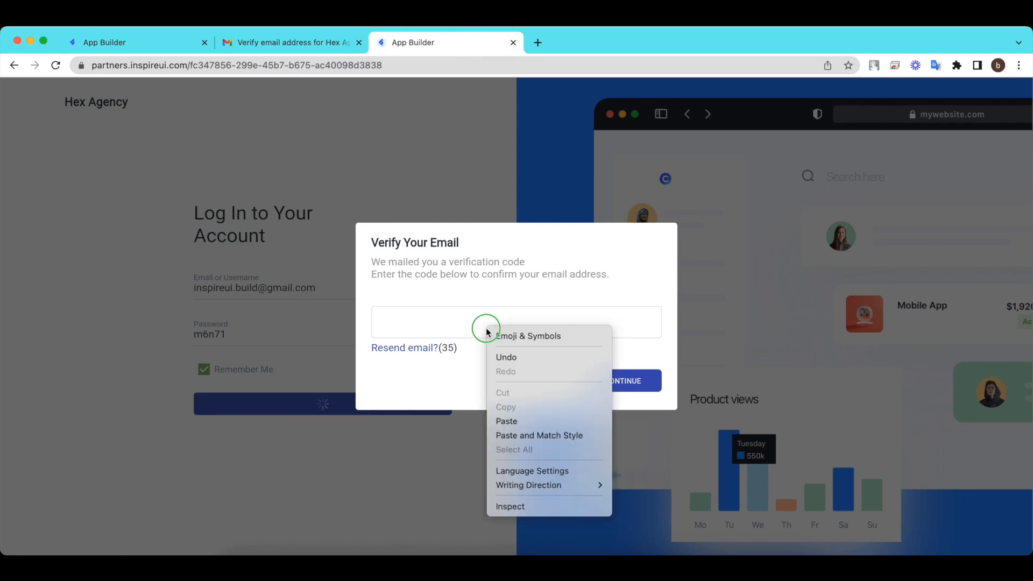
left_click(538, 424)
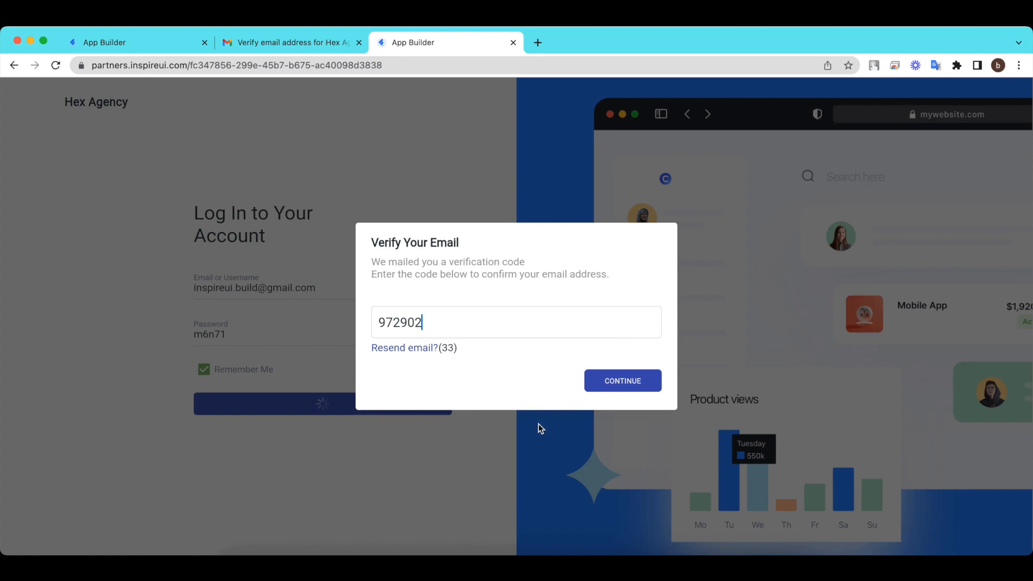
left_click(615, 386)
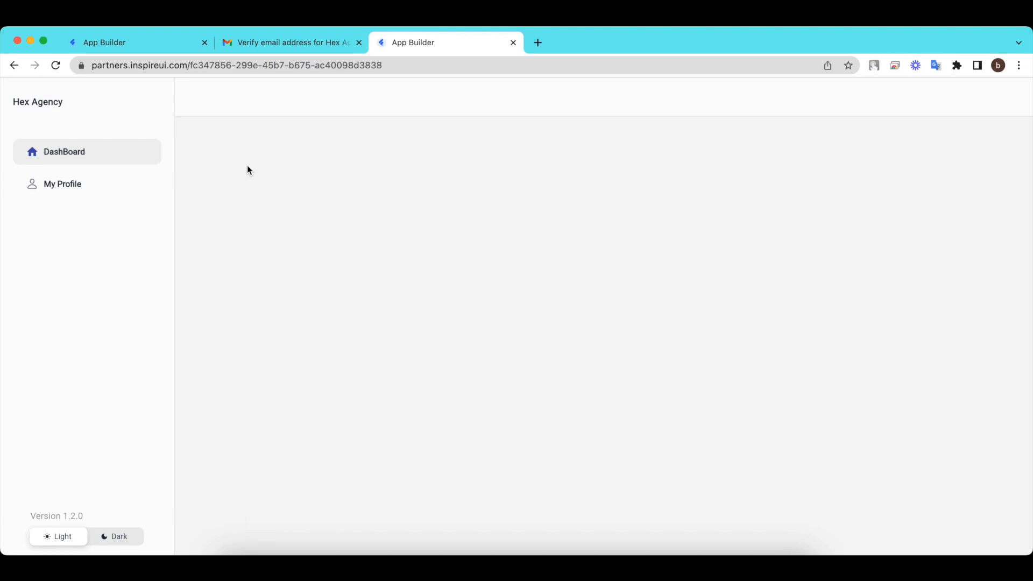
left_click(125, 43)
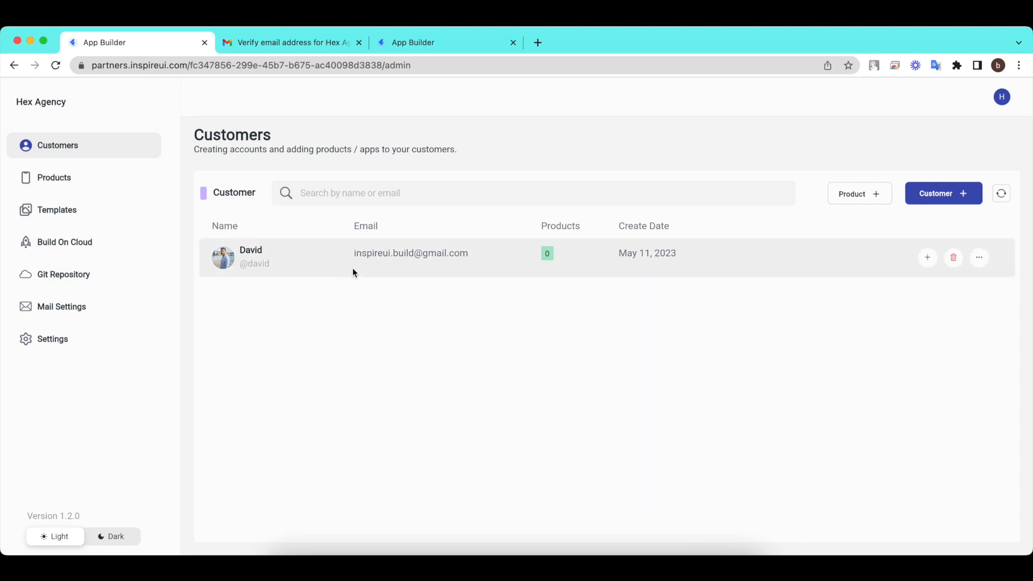
left_click(923, 261)
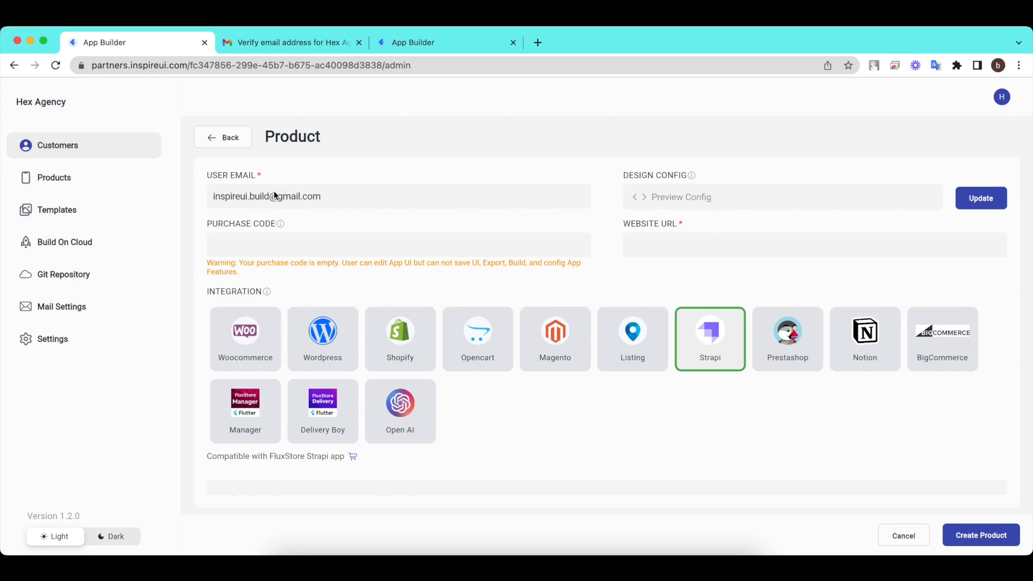
left_click(696, 241)
left_click(392, 542)
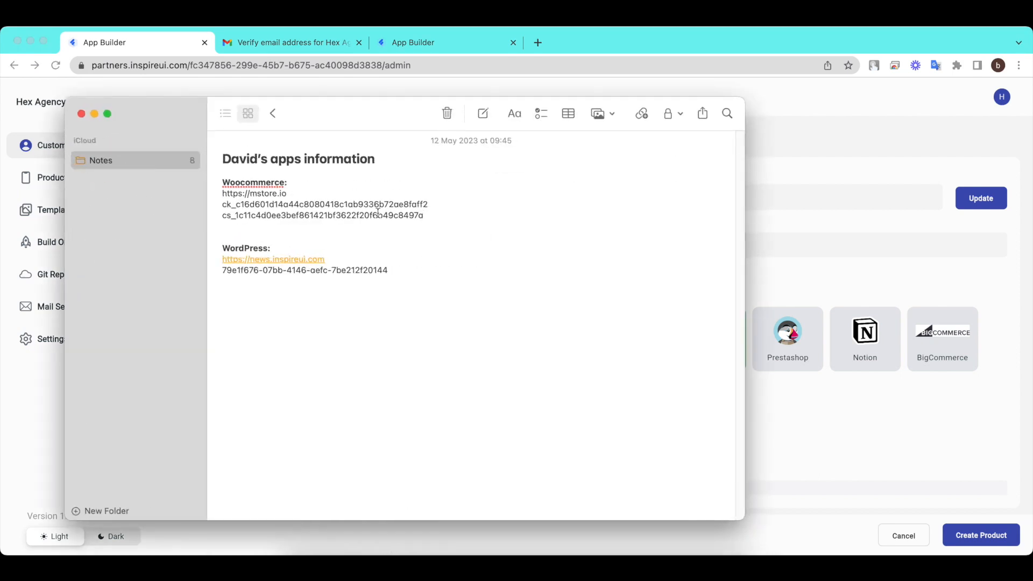
left_click_drag(290, 194, 209, 196)
key("super+c")
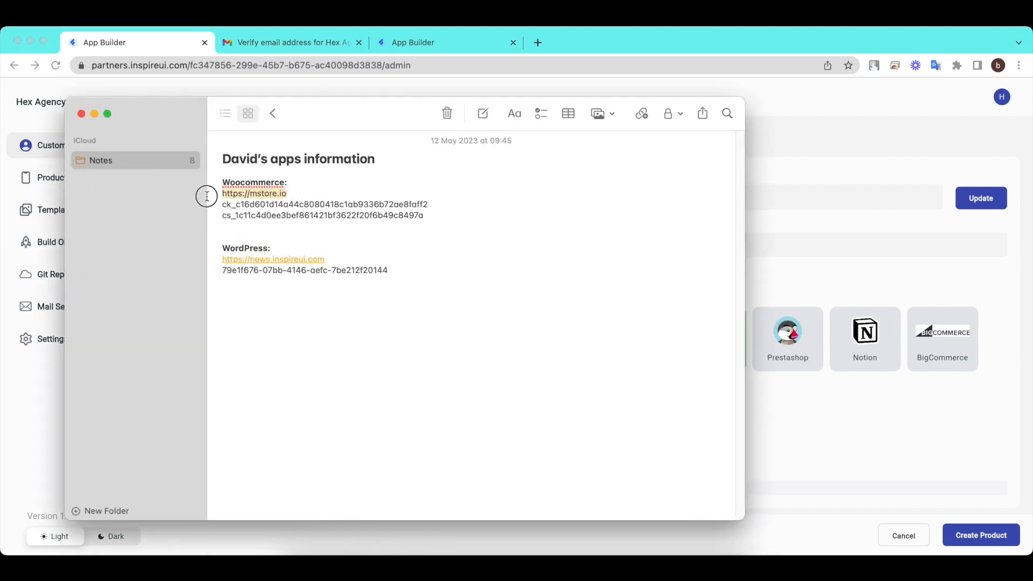
left_click(818, 227)
key("super+v")
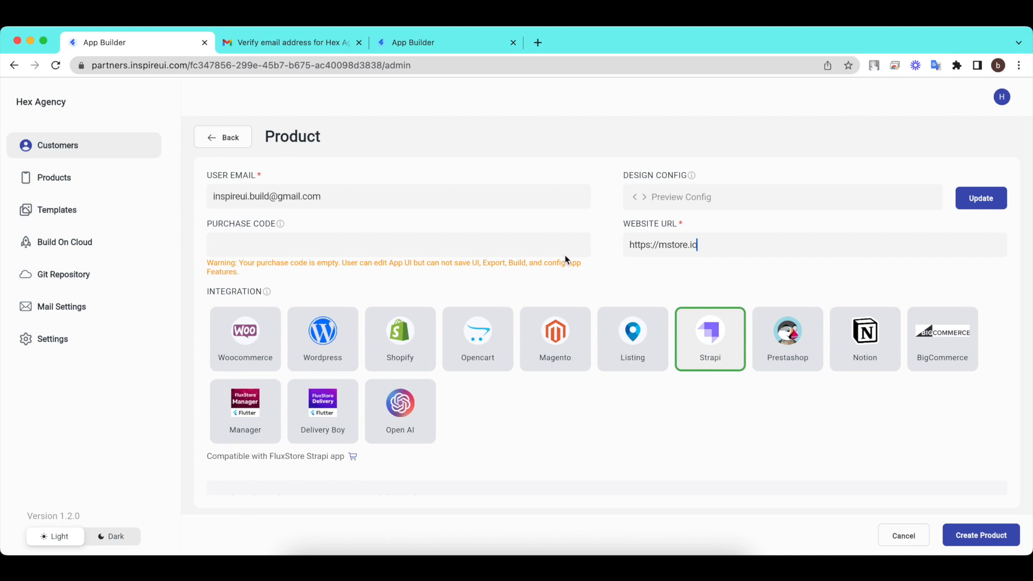
left_click(250, 327)
Paste the ck_ consumer key from Notes into the Woocommerce Consumer Key field.
scroll(249, 321, "down", 3)
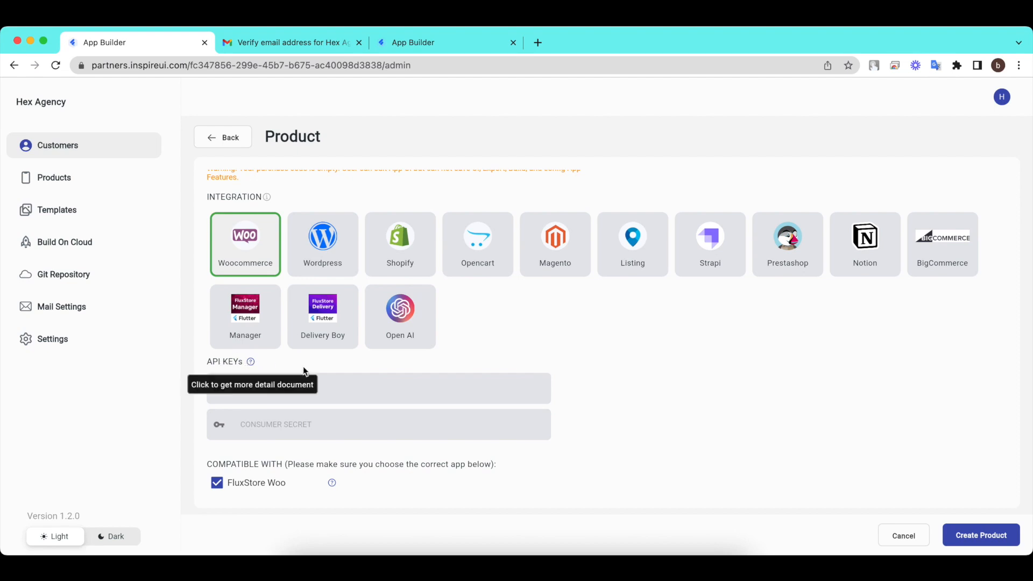
left_click(366, 386)
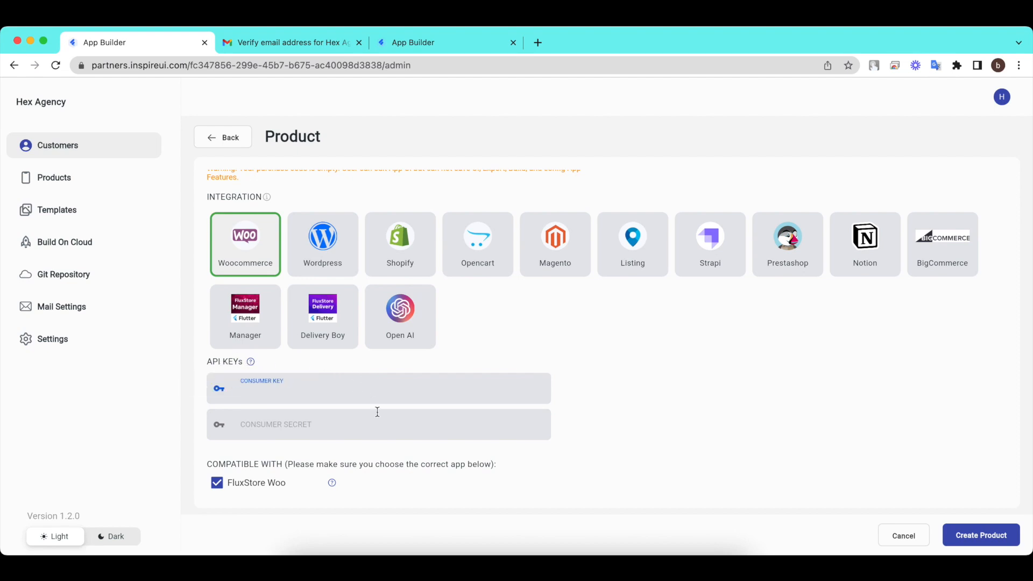
left_click(401, 562)
double_click(423, 202)
key("super+c")
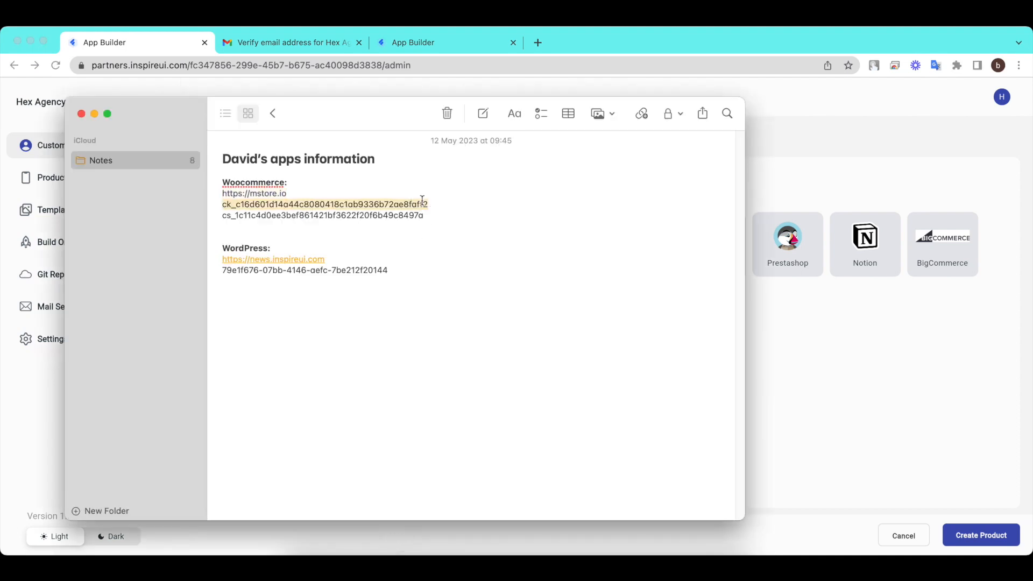
left_click(777, 331)
left_click(273, 394)
key("super+v")
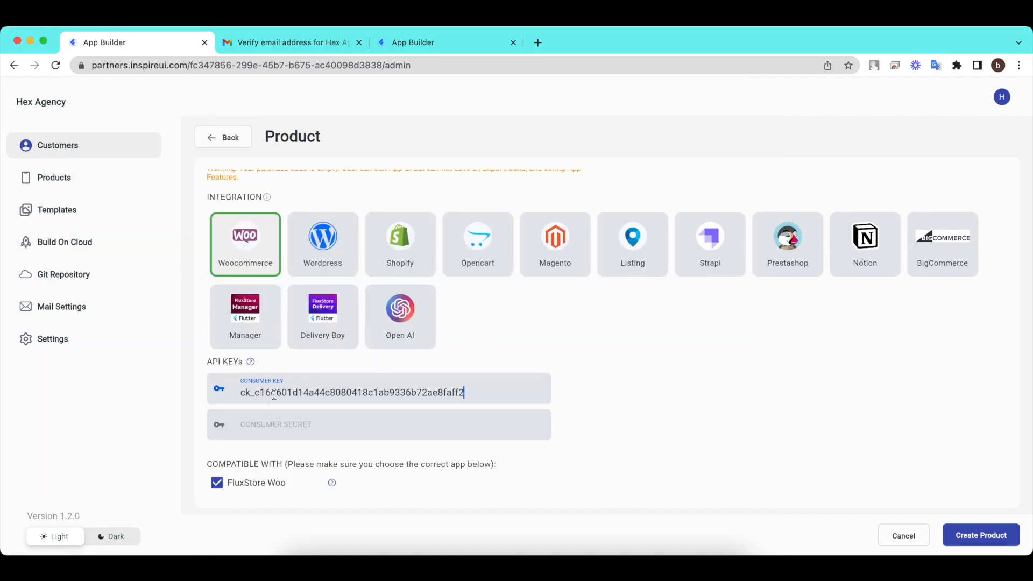
Paste the cs_ consumer secret from Notes into the Consumer Secret field.
left_click(373, 425)
left_click(400, 562)
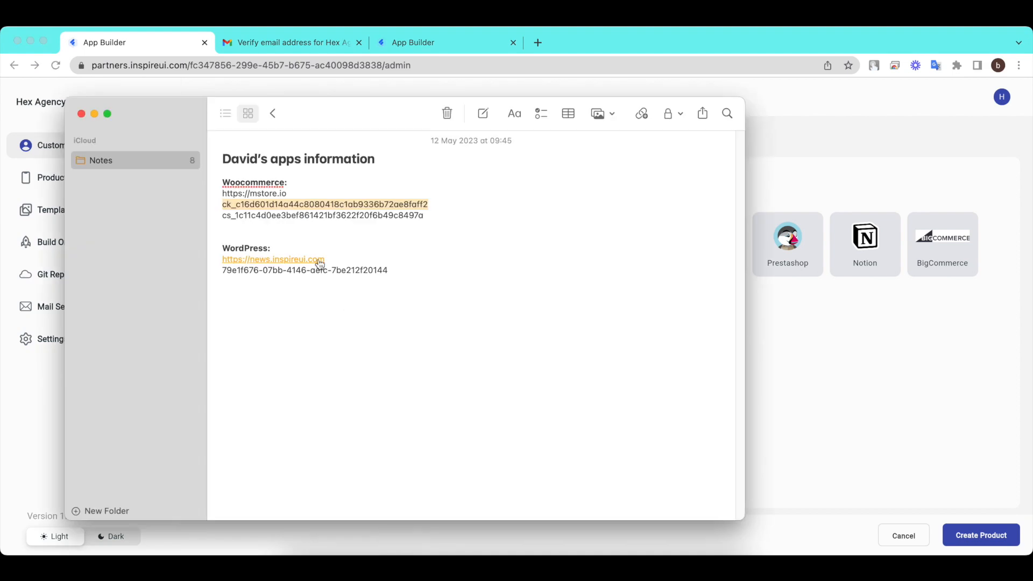
left_click(317, 216)
double_click(316, 217)
key("super+c")
left_click(805, 364)
left_click(346, 425)
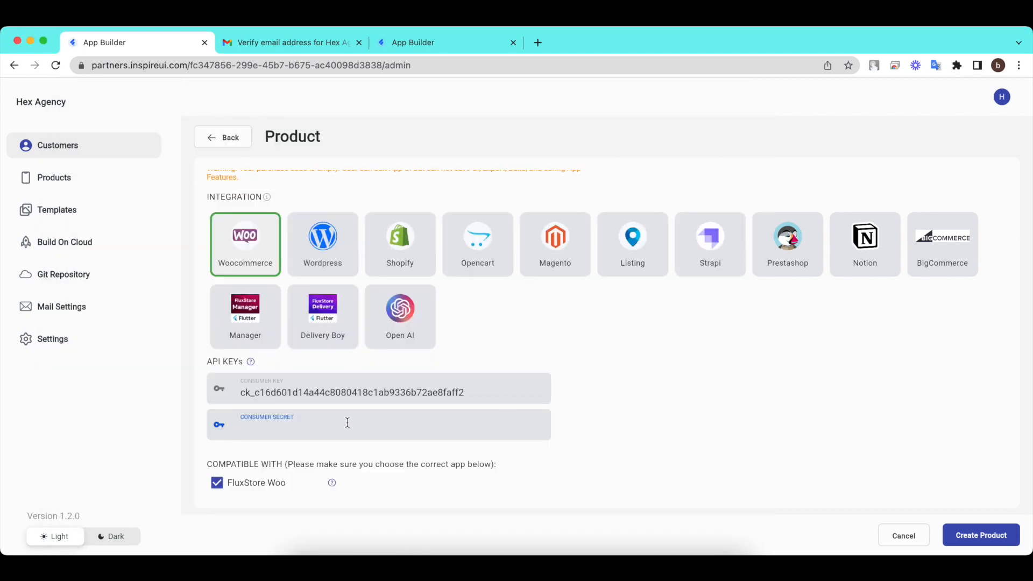
key("super+v")
scroll(308, 431, "down", 3)
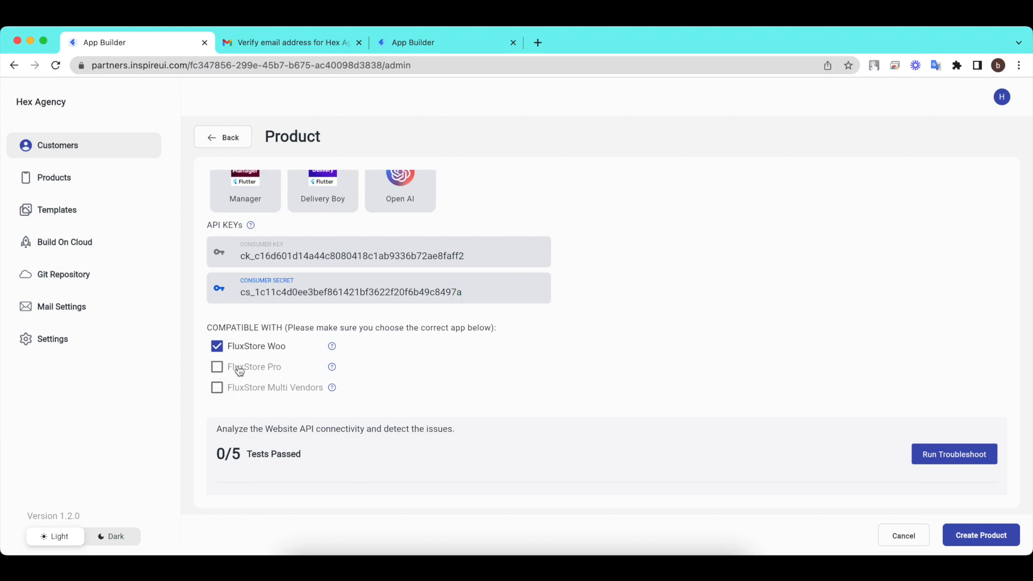
Run the troubleshoot check so all five Woocommerce API connectivity tests pass.
mouse_move(332, 347)
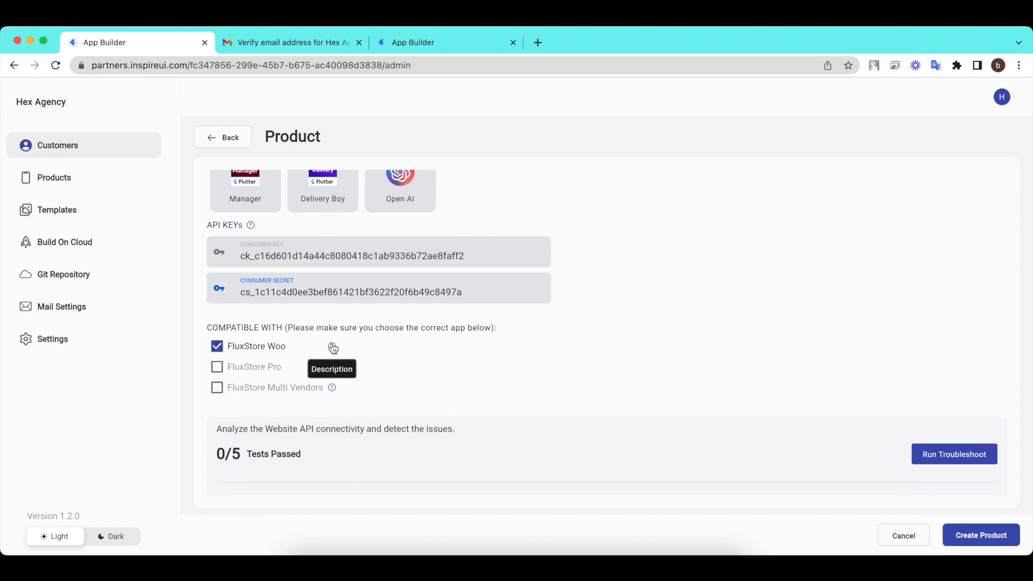
scroll(492, 388, "down", 3)
scroll(492, 391, "down", 3)
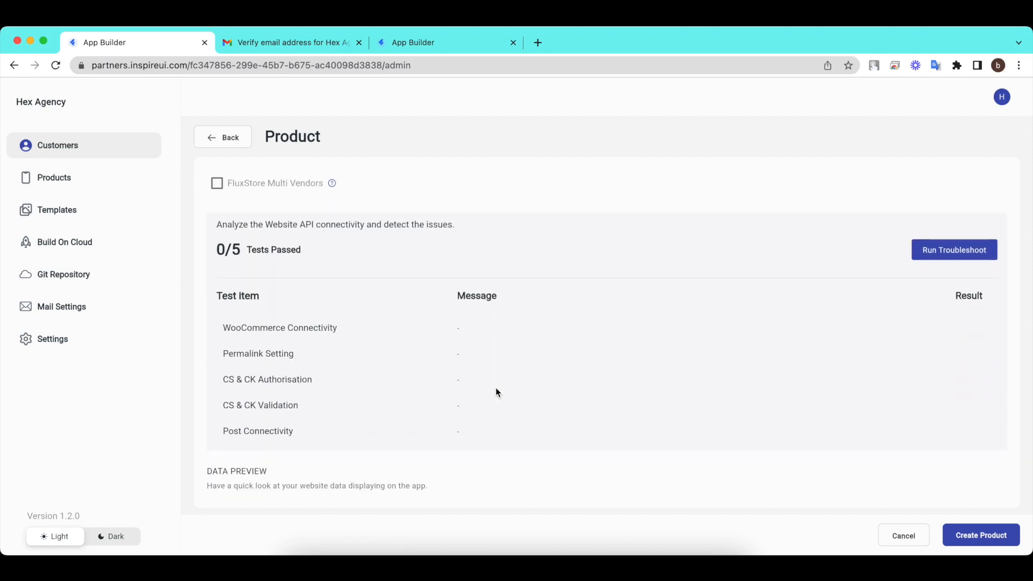
left_click(975, 254)
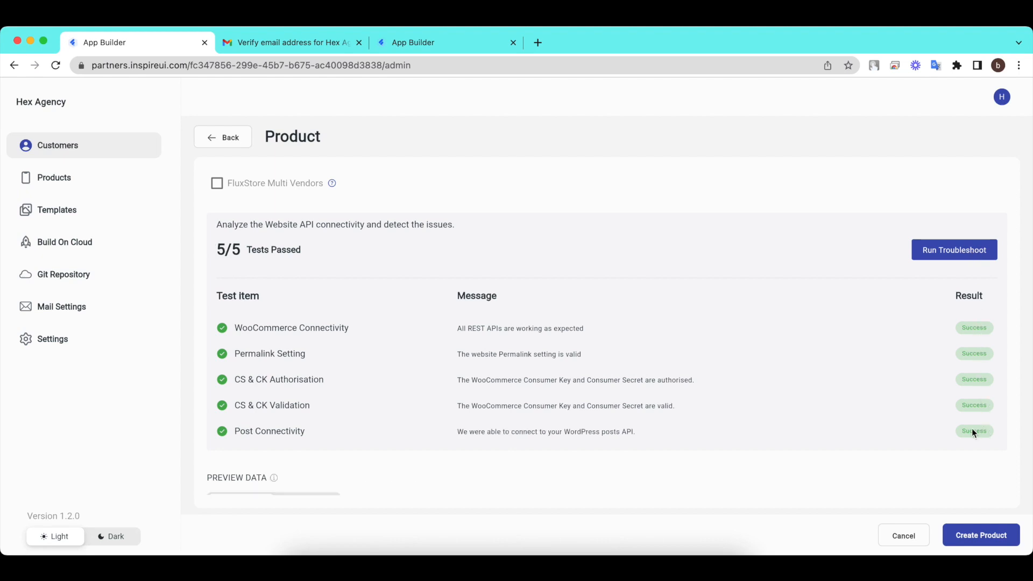
Preview the site's products instead of categories, then create the product for the customer.
scroll(653, 420, "down", 4)
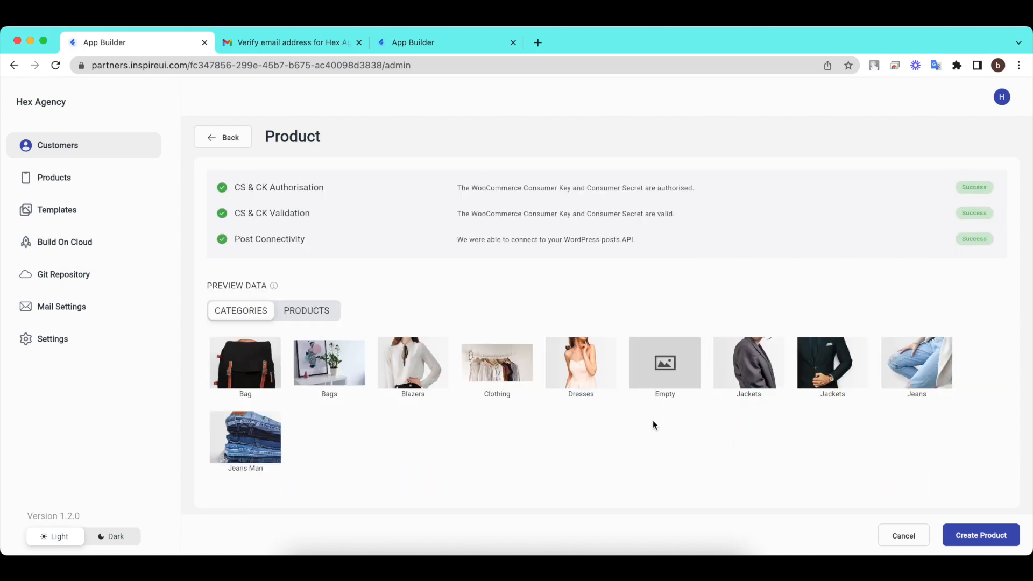
left_click(322, 314)
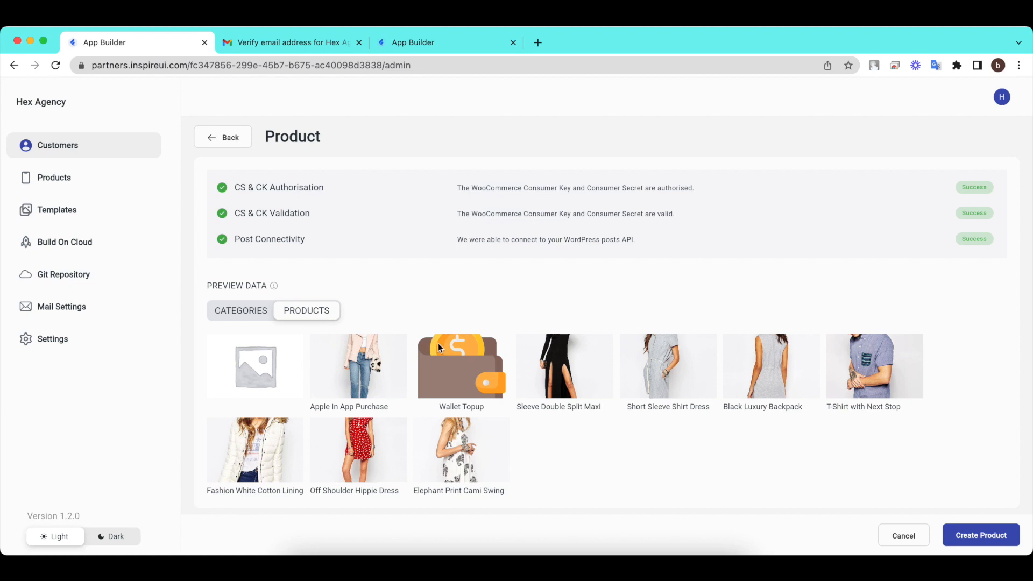
left_click(1006, 548)
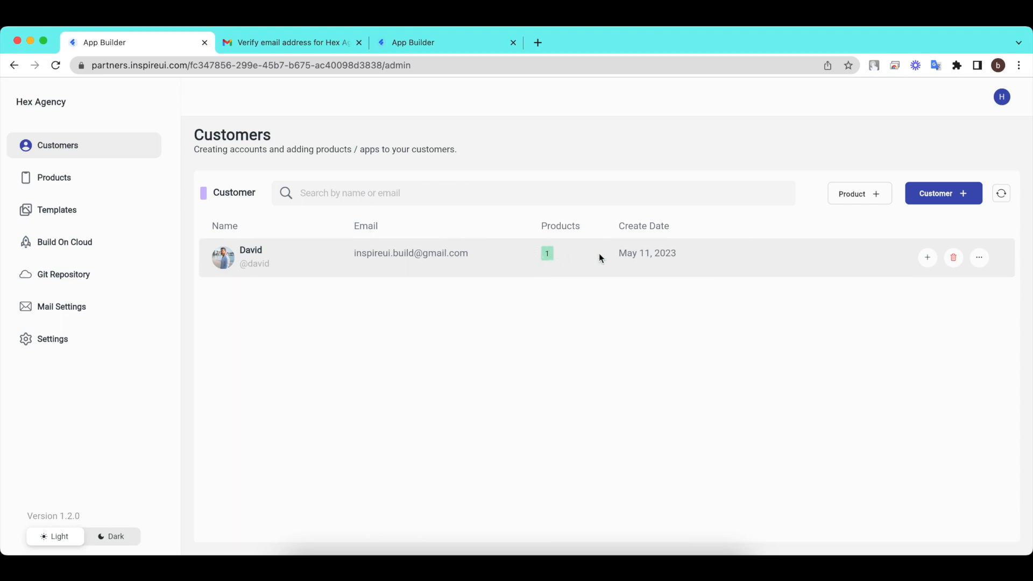
Confirm FluxStore WooCommerce is in the customer's product list, then switch to the customer's dashboard tab.
left_click(979, 257)
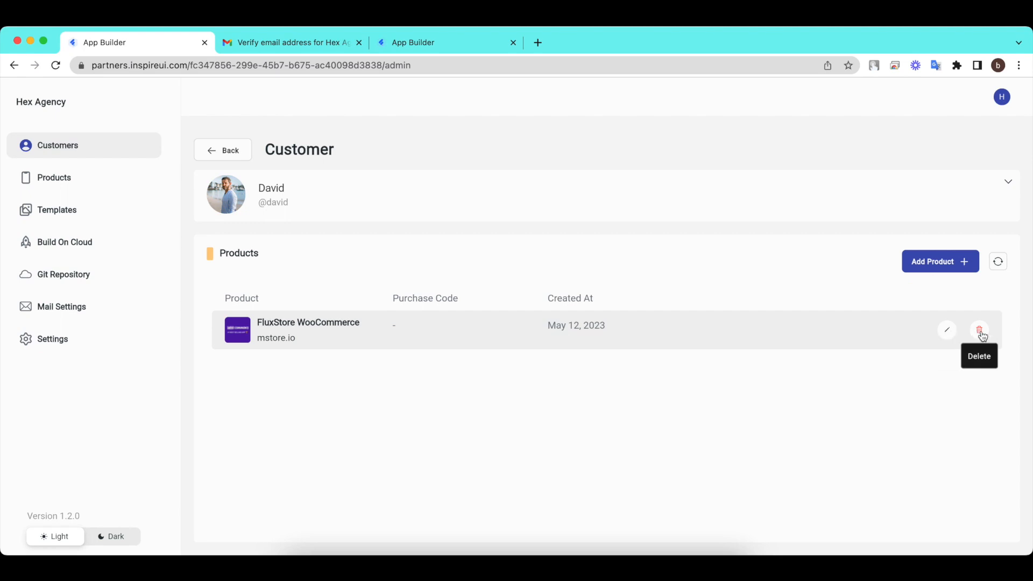
left_click(429, 44)
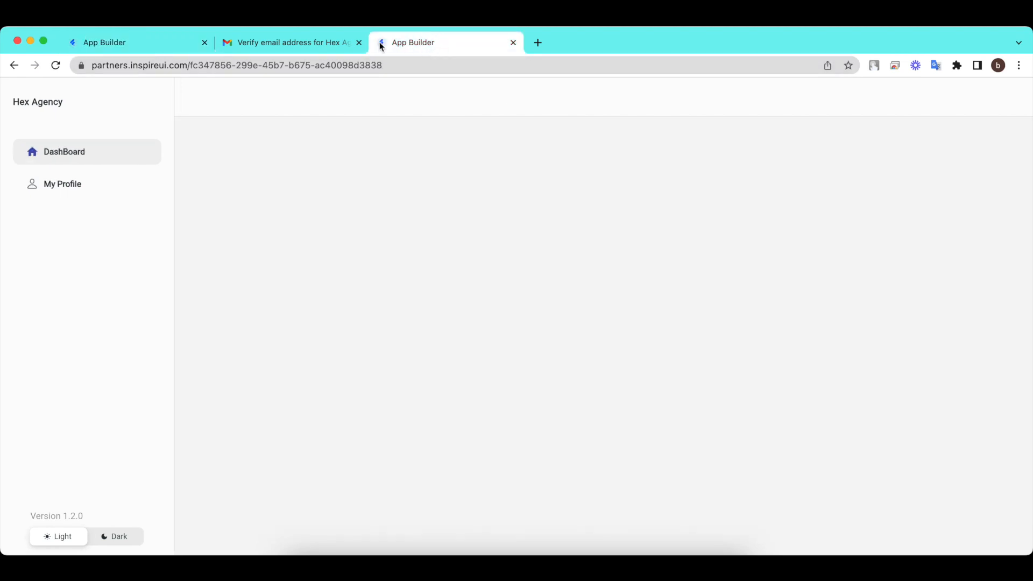
left_click(55, 65)
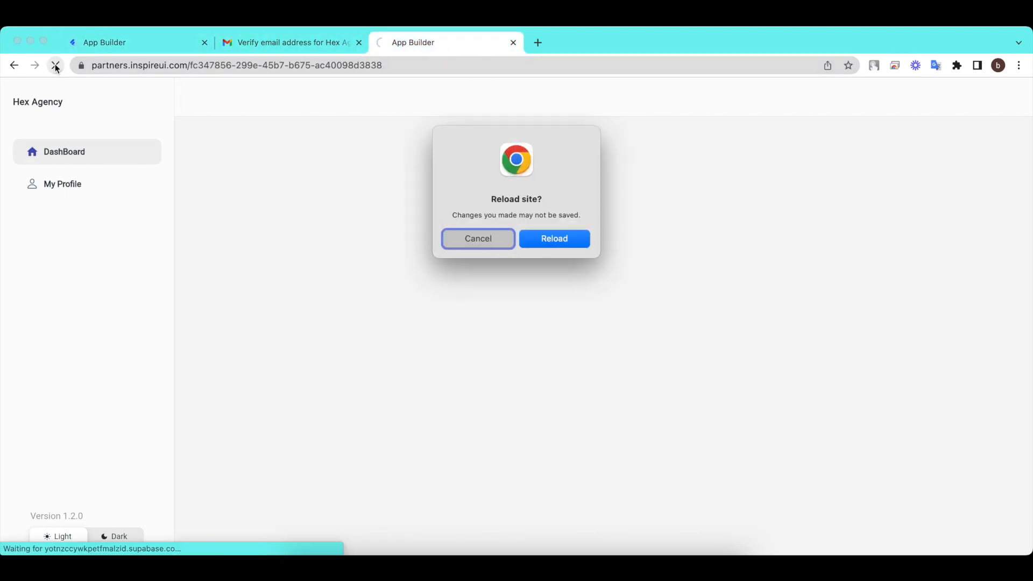
left_click(562, 238)
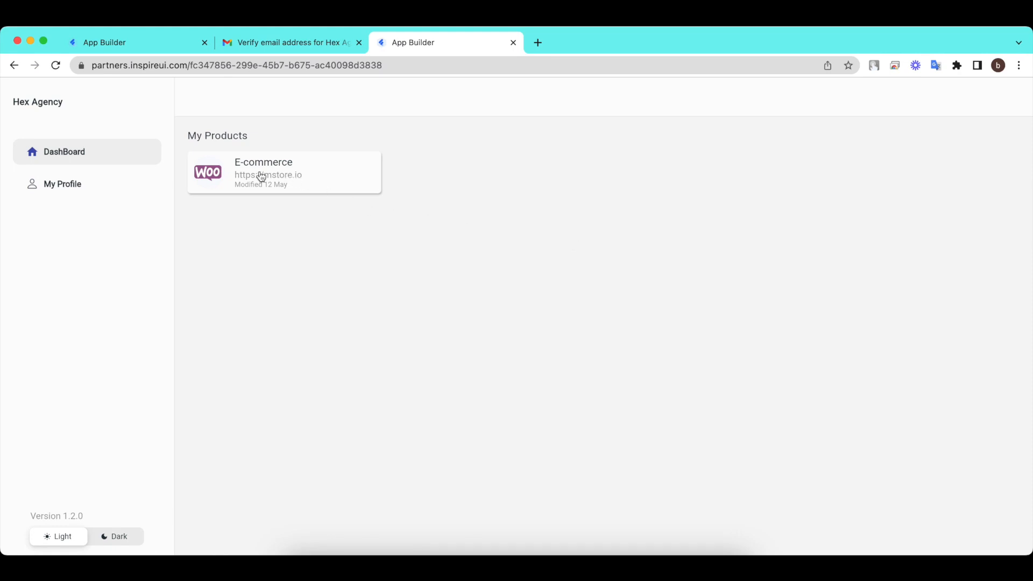
Open the E-commerce app in the builder and slide through the Man Collections products.
left_click(308, 176)
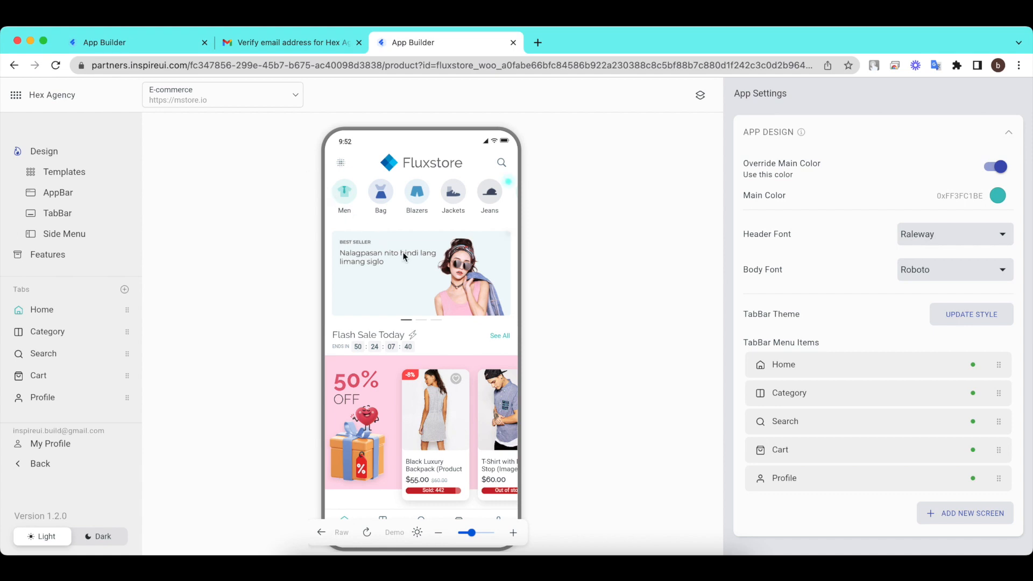
scroll(434, 279, "down", 2)
scroll(435, 279, "down", 3)
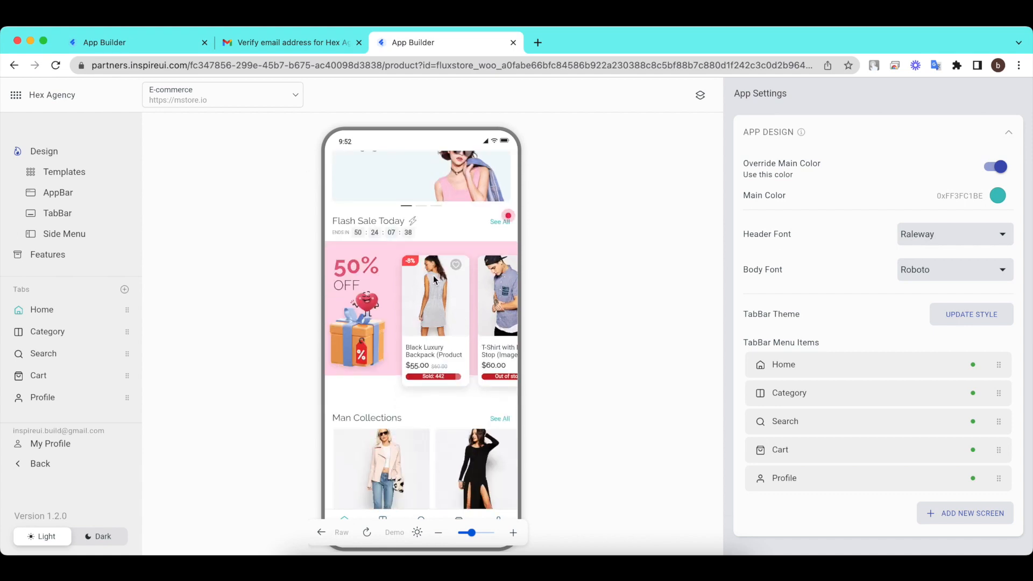
scroll(434, 278, "down", 7)
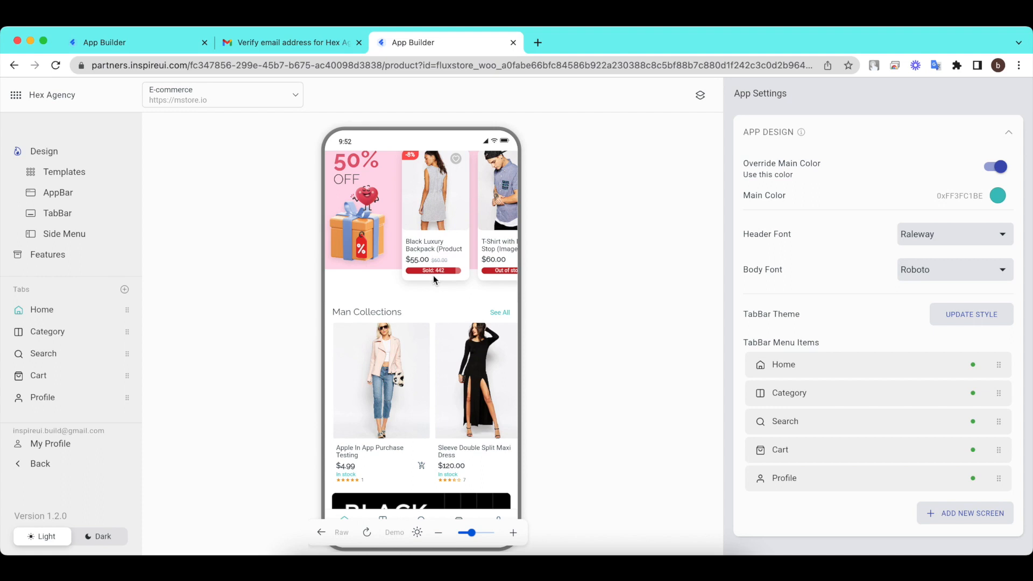
left_click_drag(466, 288, 347, 294)
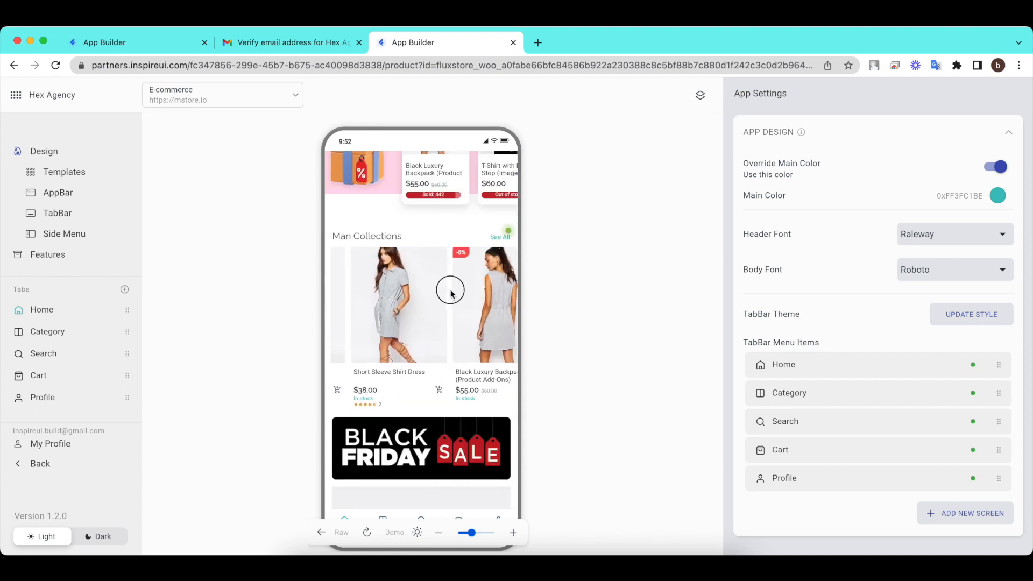
left_click_drag(450, 288, 355, 299)
Scroll further down the home preview and page through the blog posts.
scroll(436, 293, "down", 3)
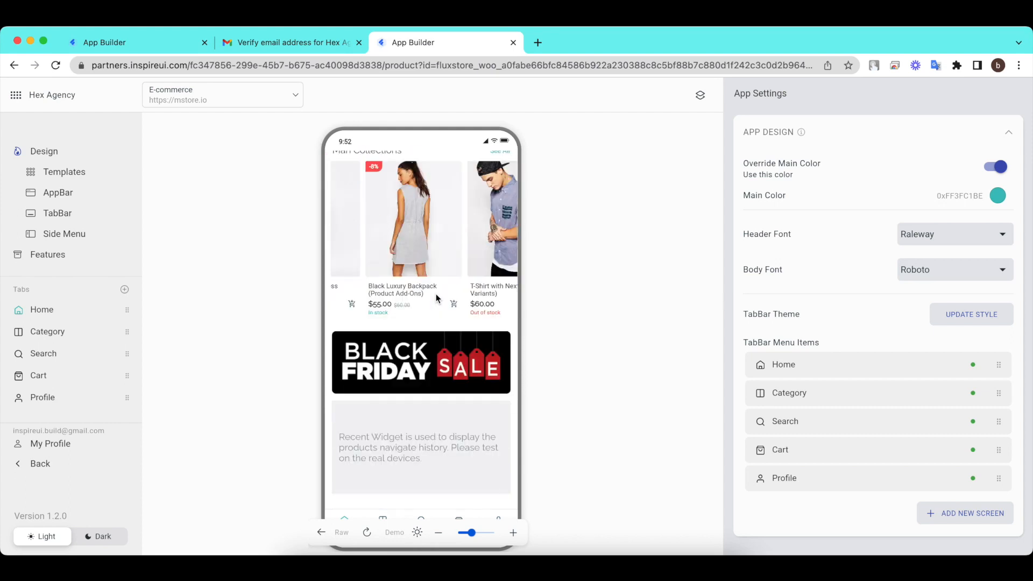
scroll(436, 293, "down", 4)
scroll(436, 294, "down", 5)
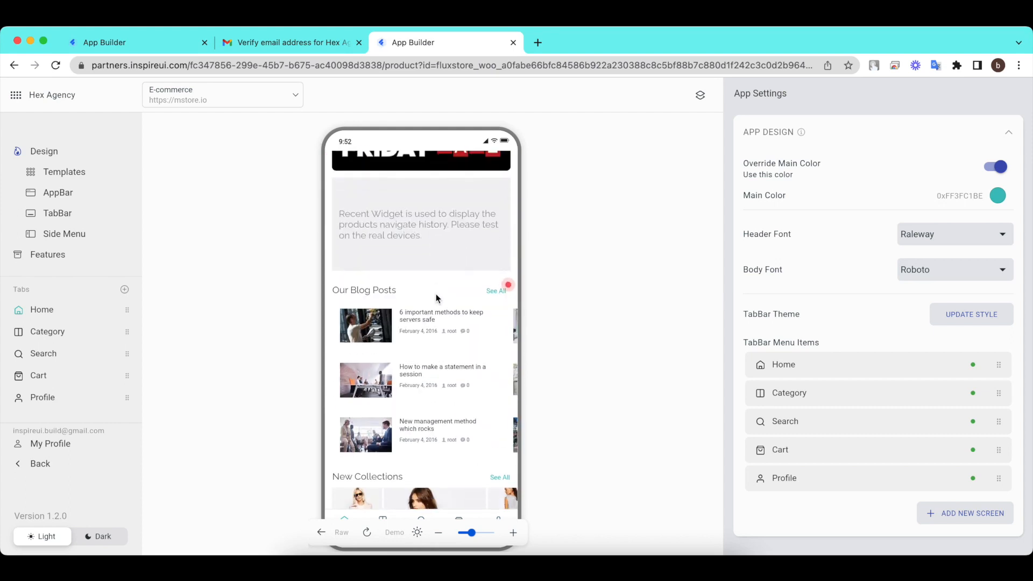
left_click_drag(469, 285, 346, 291)
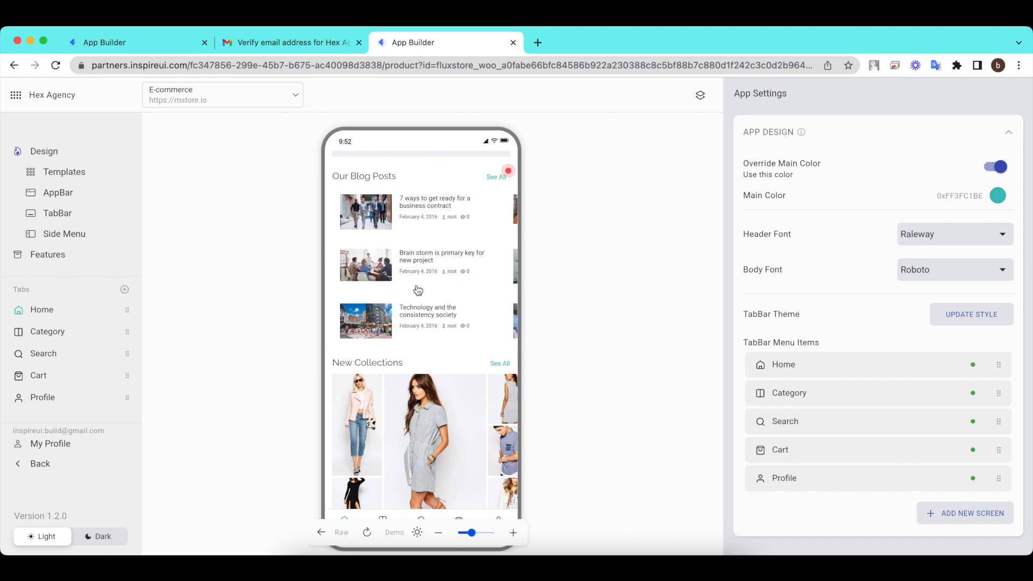
scroll(418, 290, "down", 1)
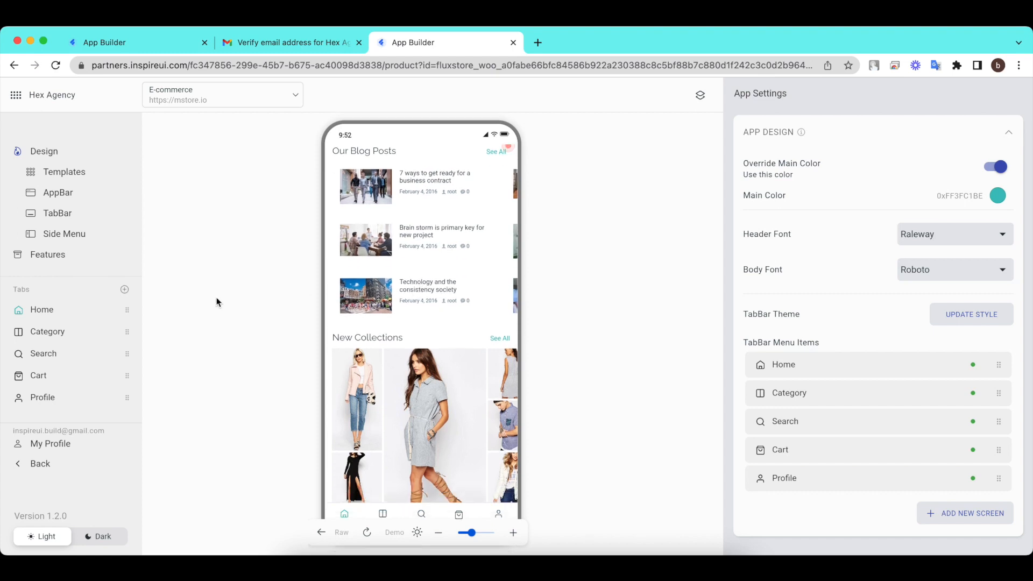
Review the Home tab's layout list, glancing at the Add New Layout widget options.
left_click(60, 307)
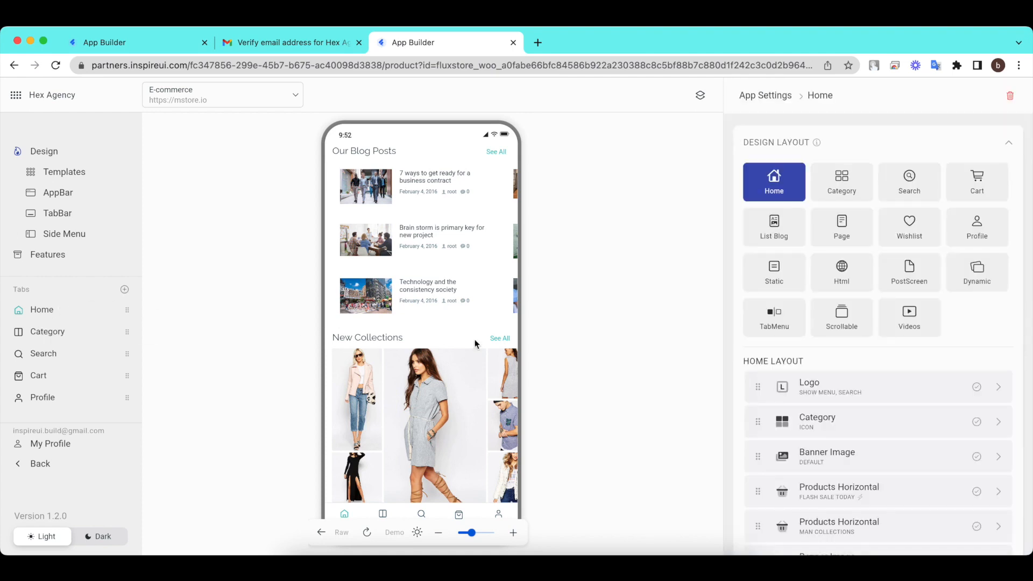
scroll(872, 406, "down", 4)
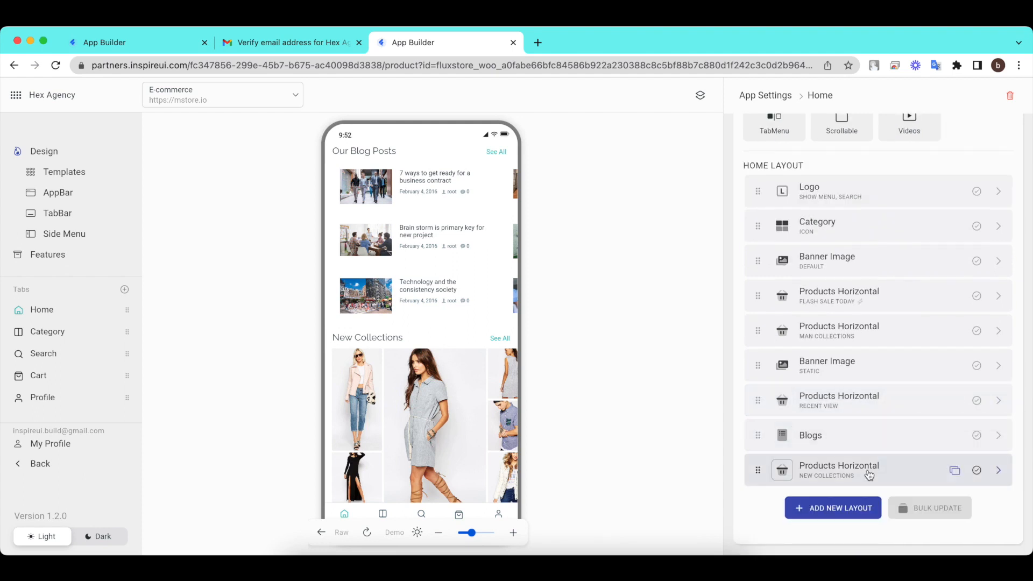
left_click(835, 508)
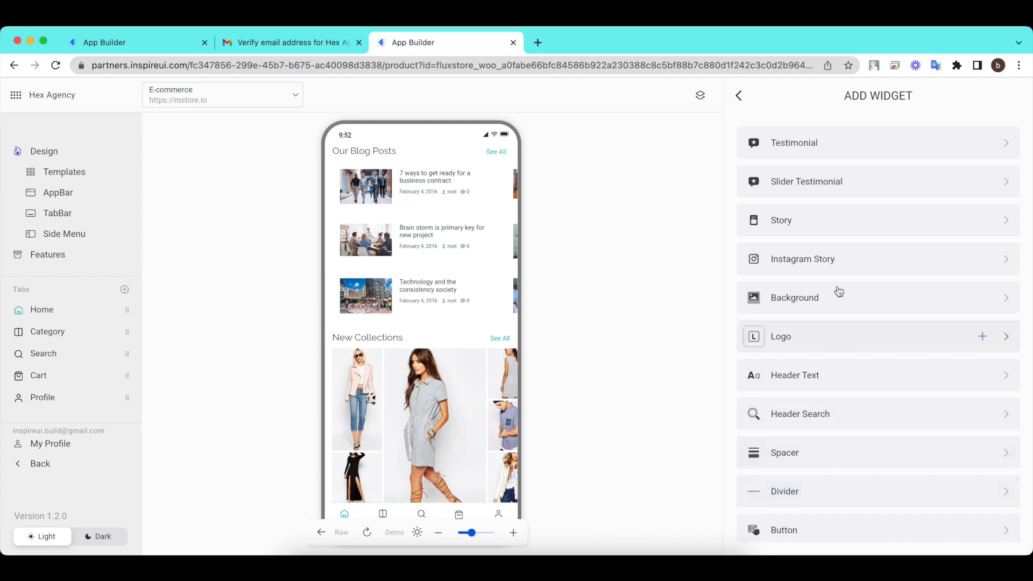
left_click(740, 105)
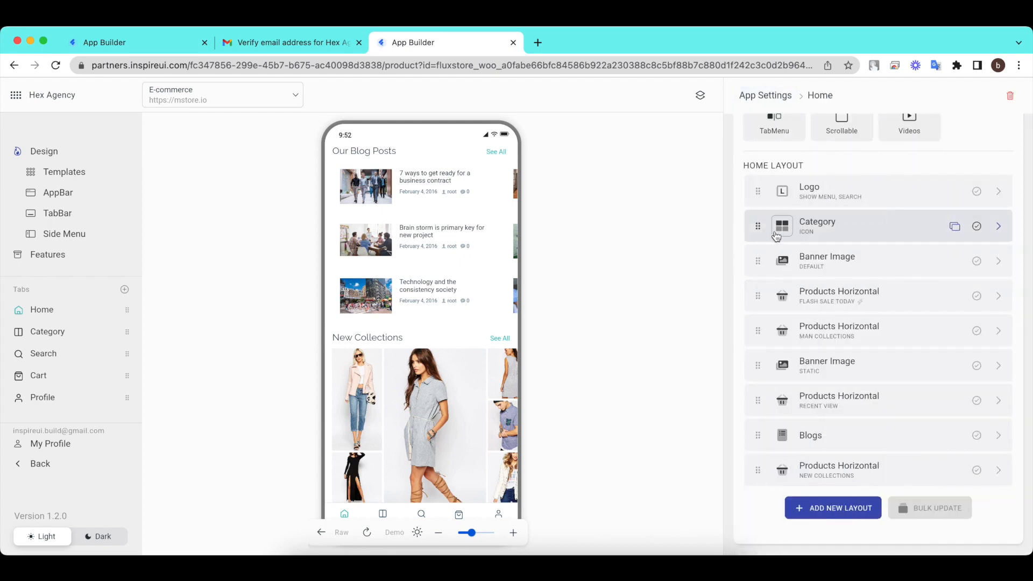
scroll(406, 267, "up", 15)
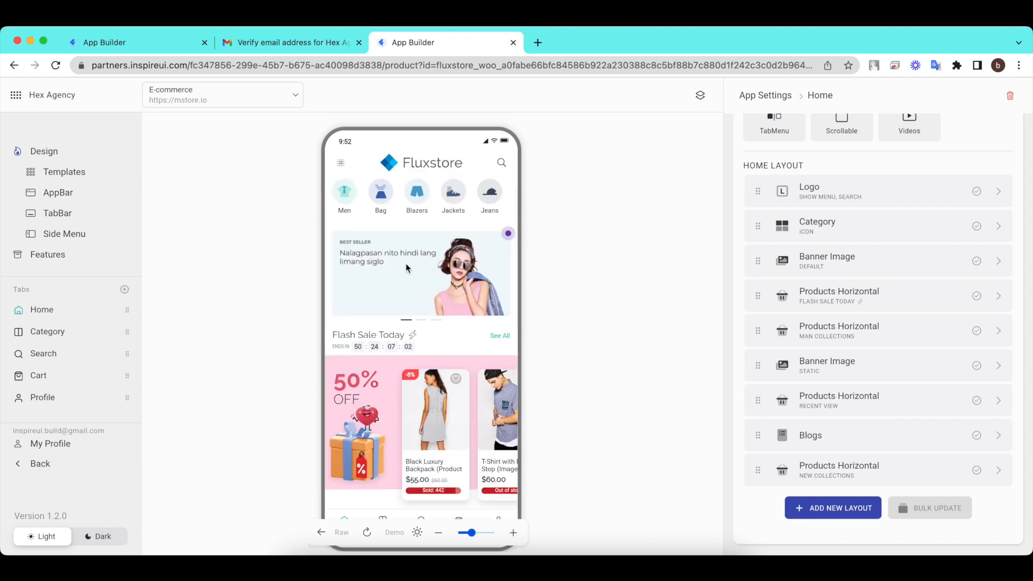
Look over the AppBar and TabBar settings, then bring up the Features page.
left_click(64, 195)
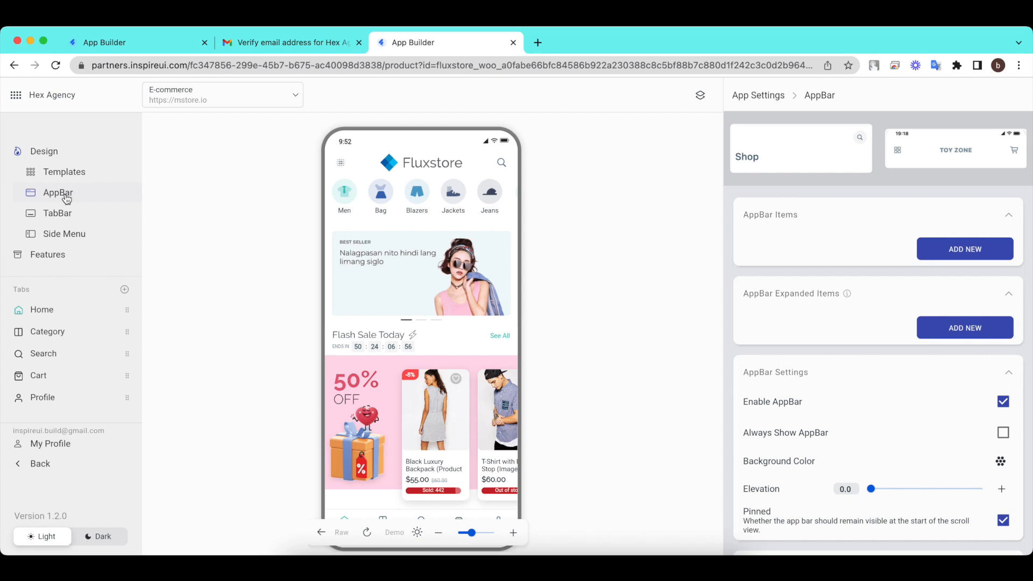
left_click(64, 213)
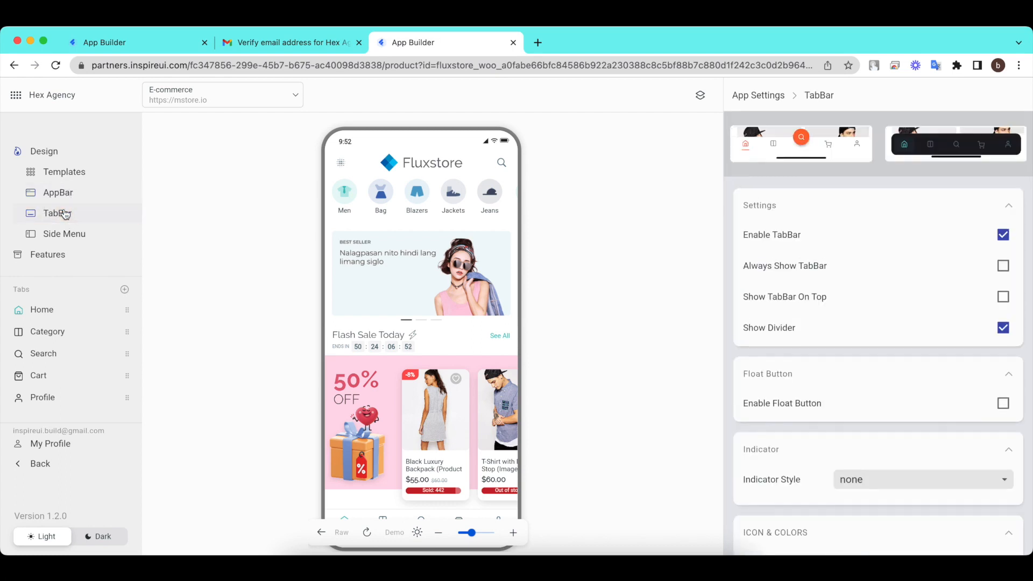
left_click(44, 254)
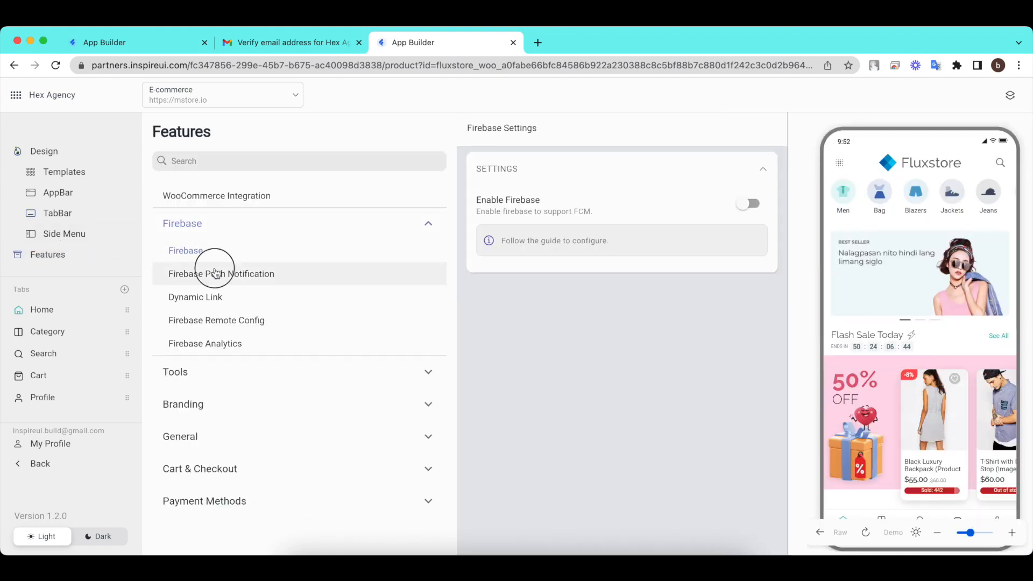
Check the Firebase Push Notification and Firebase Remote Config settings.
left_click(213, 272)
left_click(210, 319)
scroll(215, 334, "down", 2)
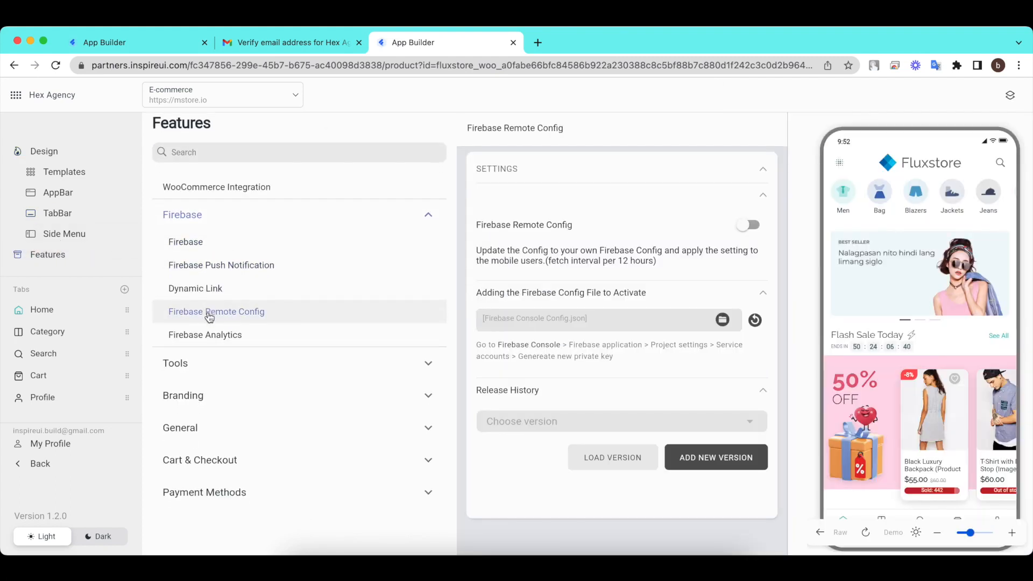
Expand the Branding, General, Cart & Checkout and Payment Methods groups, then return to the admin's customer page.
left_click(261, 379)
scroll(261, 385, "down", 4)
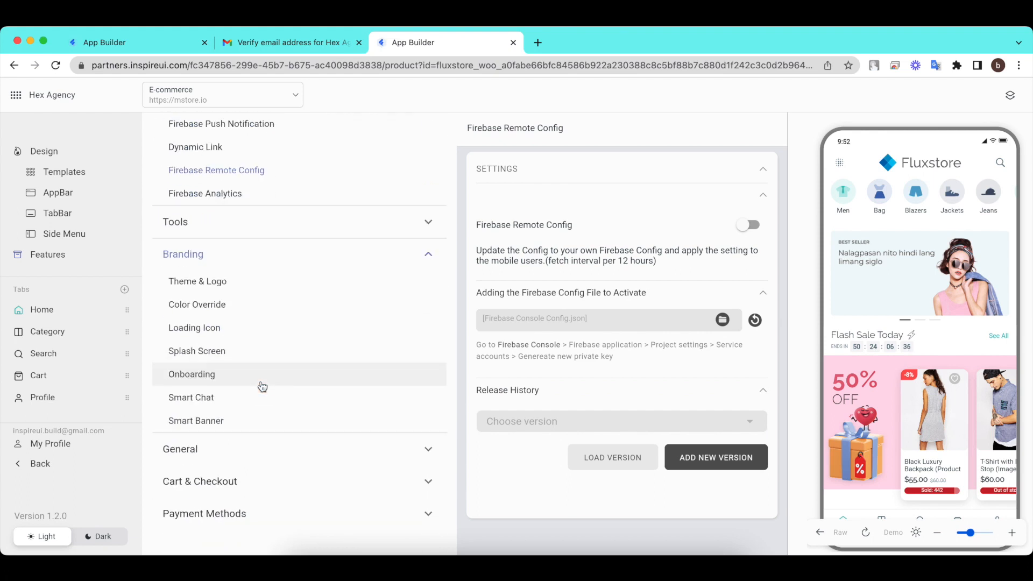
left_click(197, 448)
scroll(197, 448, "down", 12)
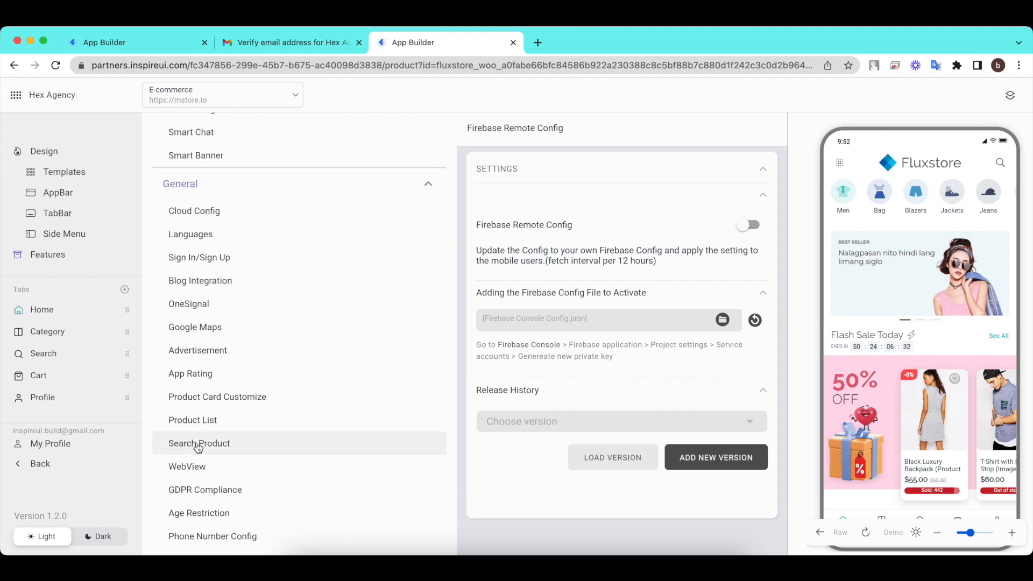
left_click(254, 445)
scroll(366, 451, "down", 8)
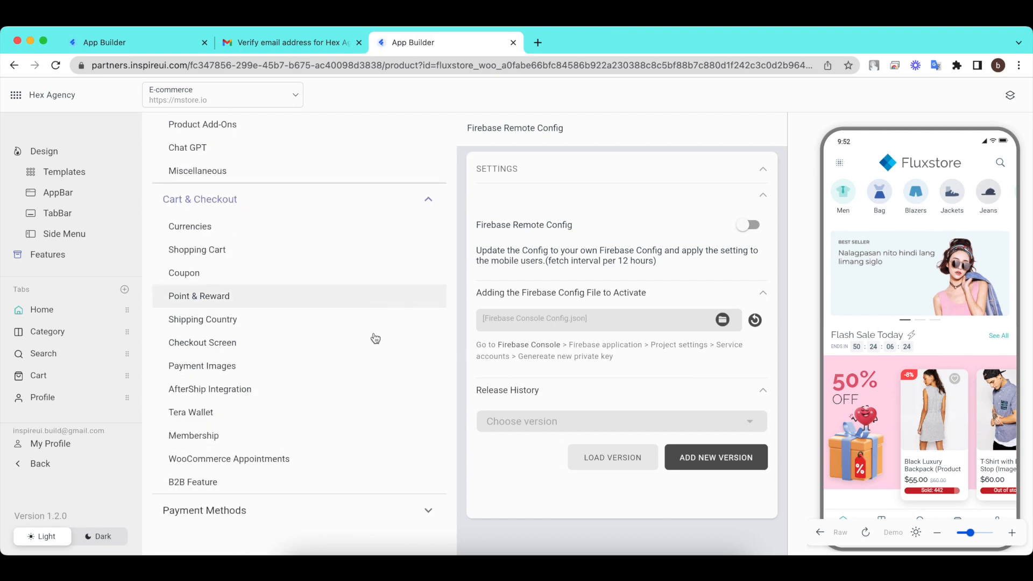
left_click(352, 514)
scroll(351, 511, "down", 10)
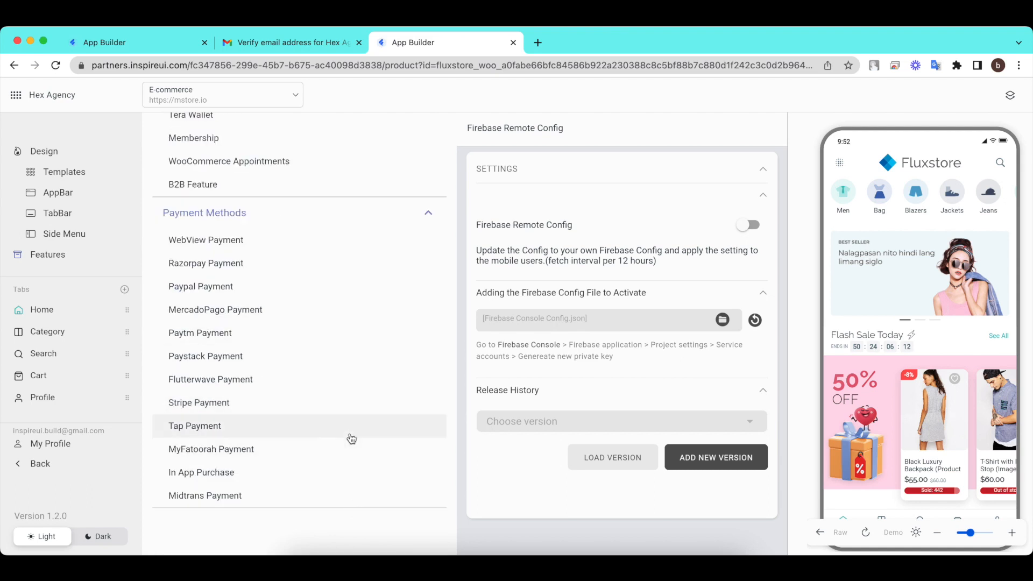
left_click(128, 46)
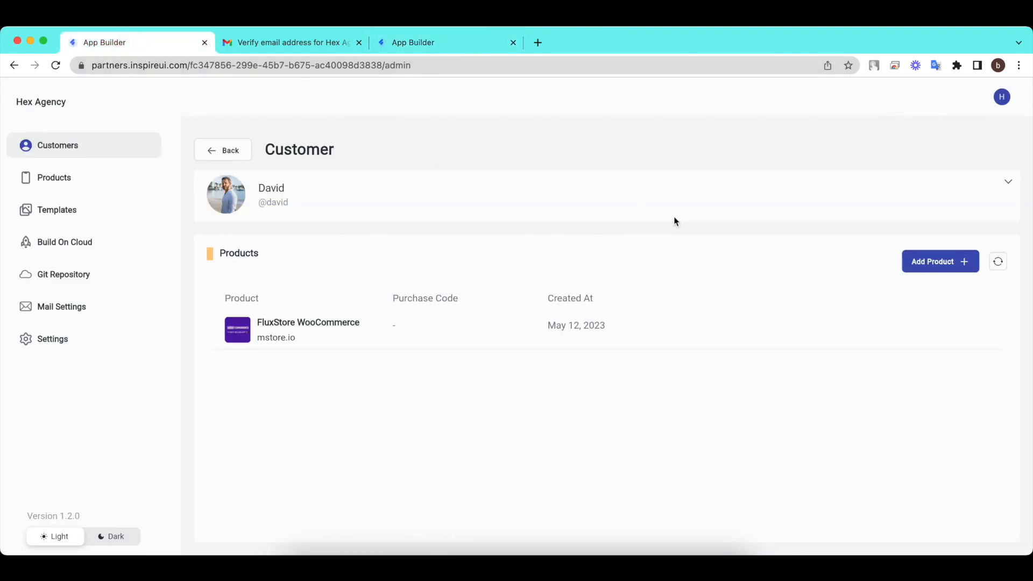
left_click(930, 264)
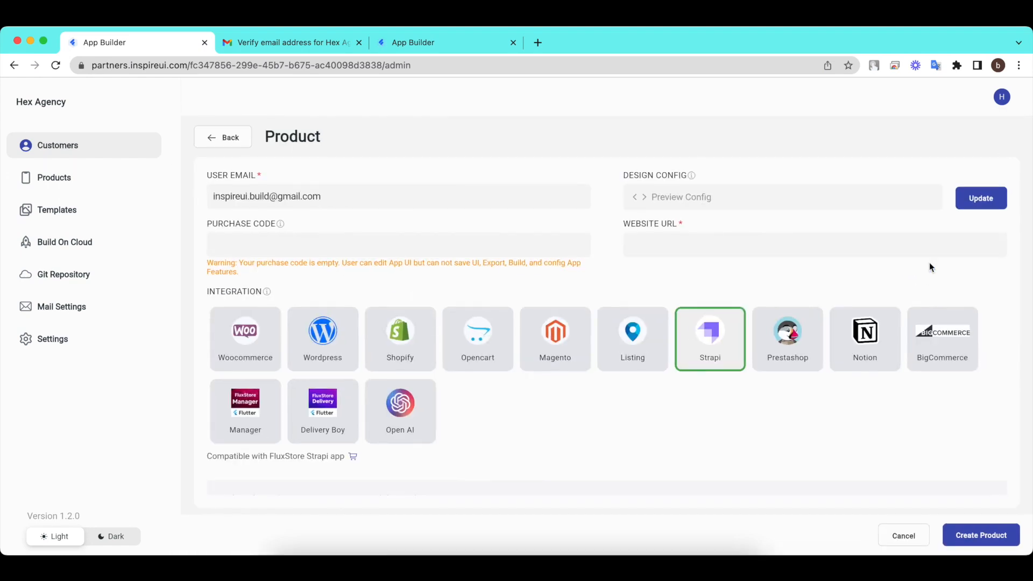
left_click(714, 247)
type("https://inspireui.com")
left_click(342, 333)
Copy the purchase key from Notes into Purchase Code and begin uploading a design config.
left_click(389, 562)
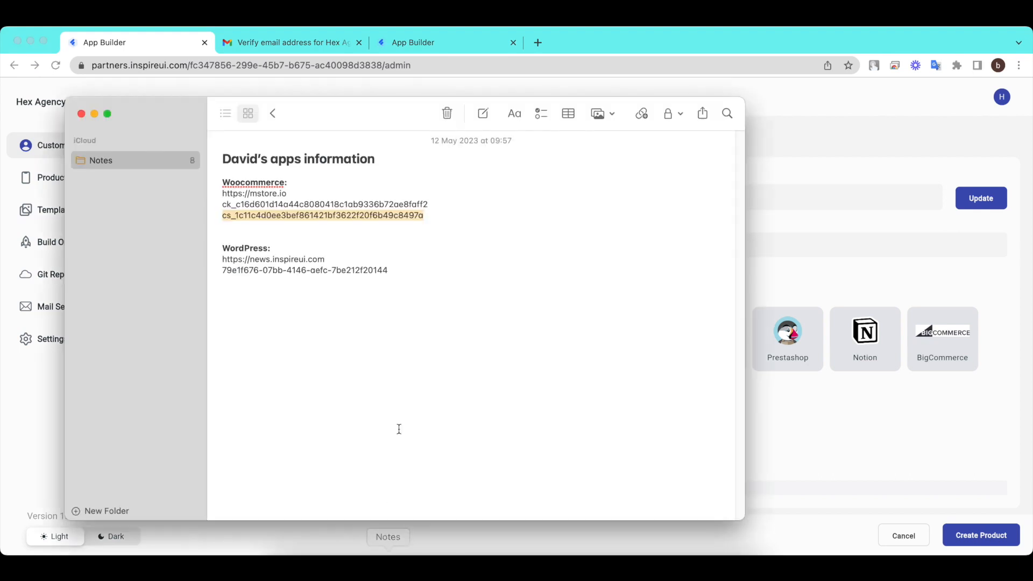
left_click_drag(389, 269, 213, 267)
key("super+c")
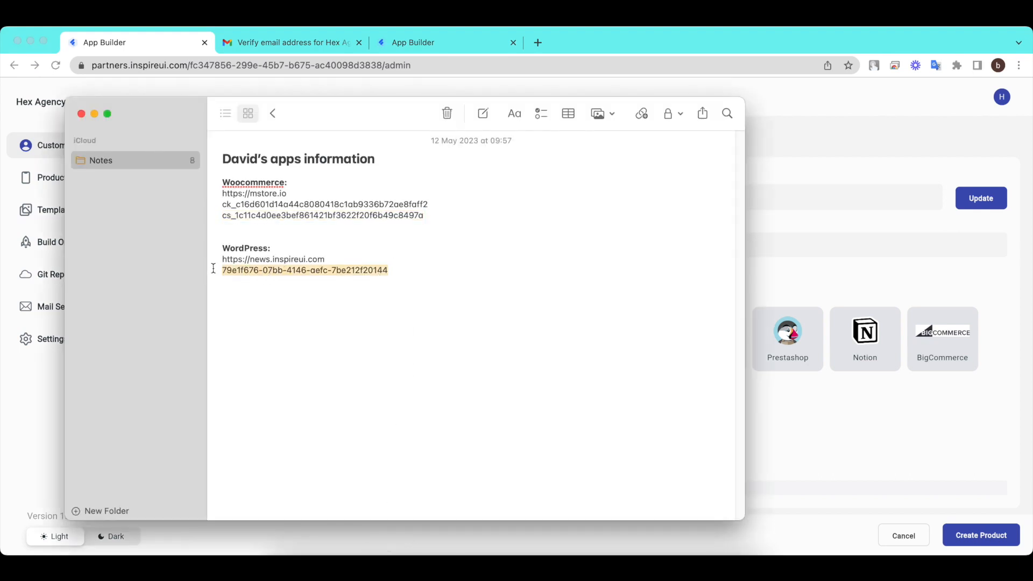
left_click(764, 253)
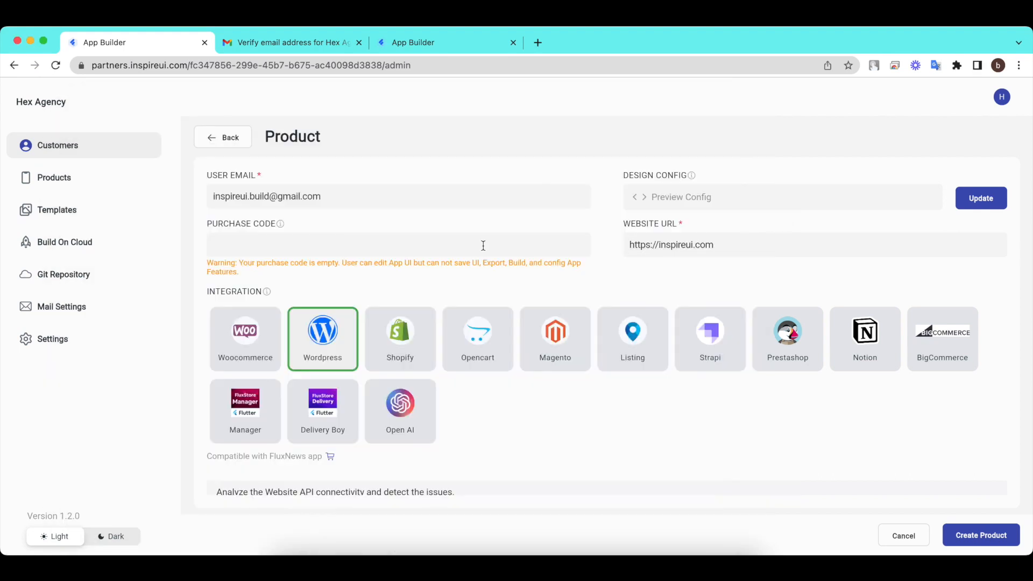
left_click(303, 246)
key("super+v")
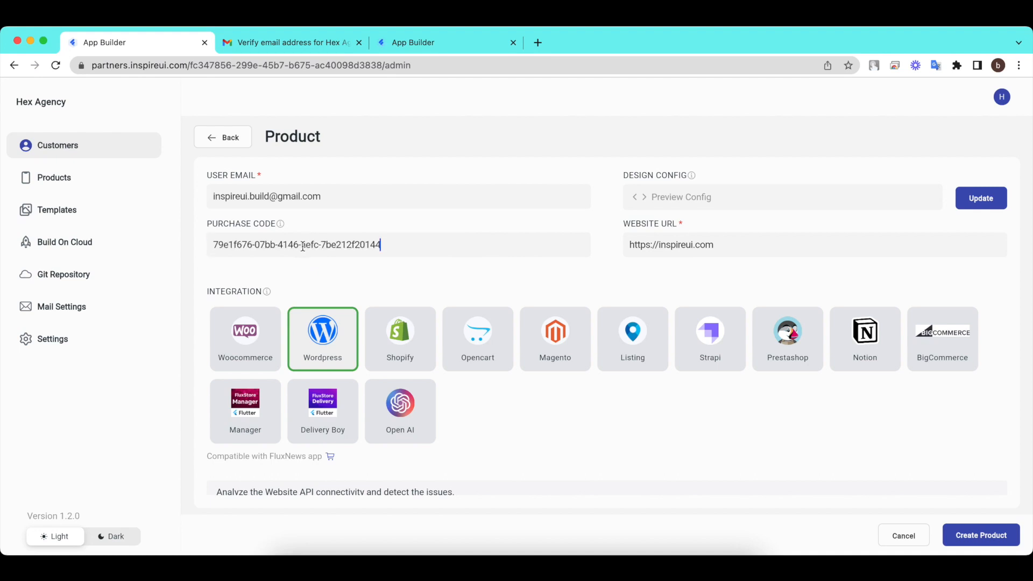
left_click(976, 197)
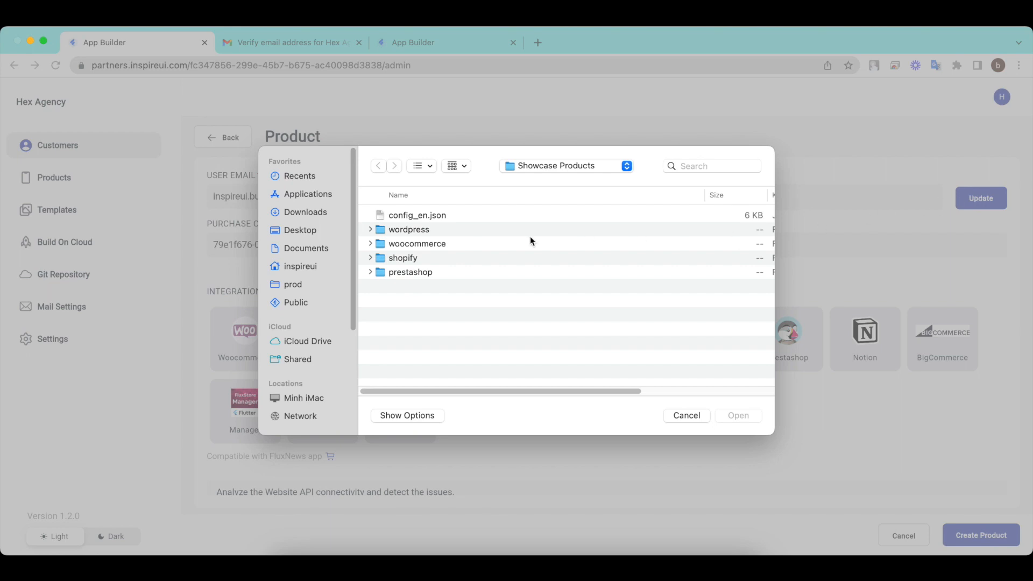
Load config_en.json as the design config and preview it.
left_click(422, 215)
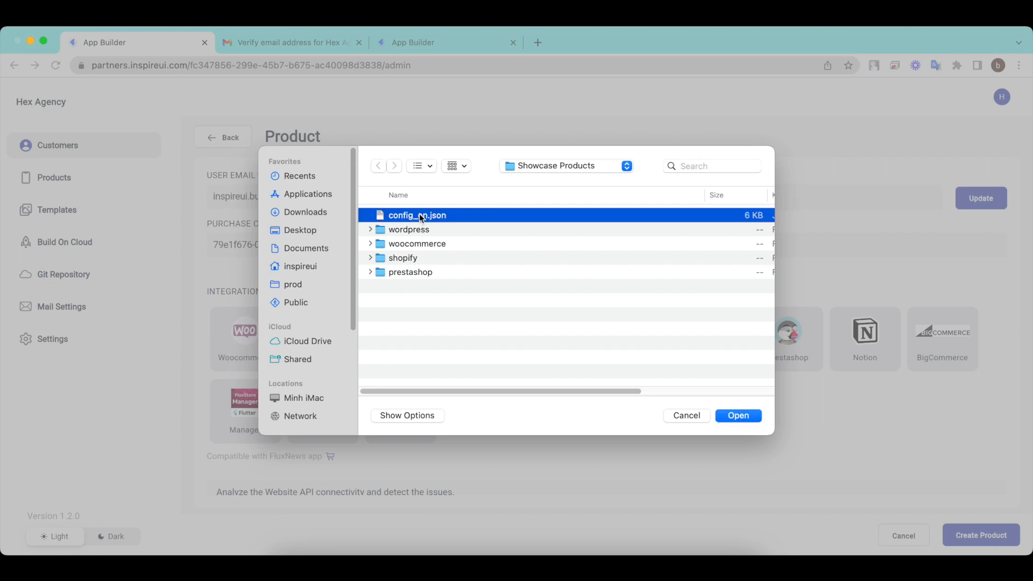
left_click(761, 416)
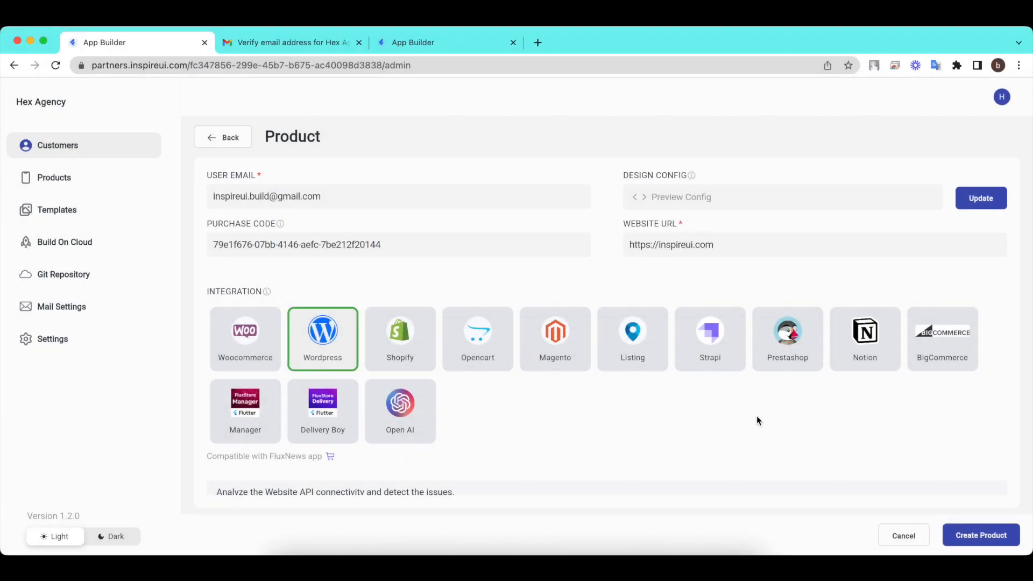
left_click(775, 200)
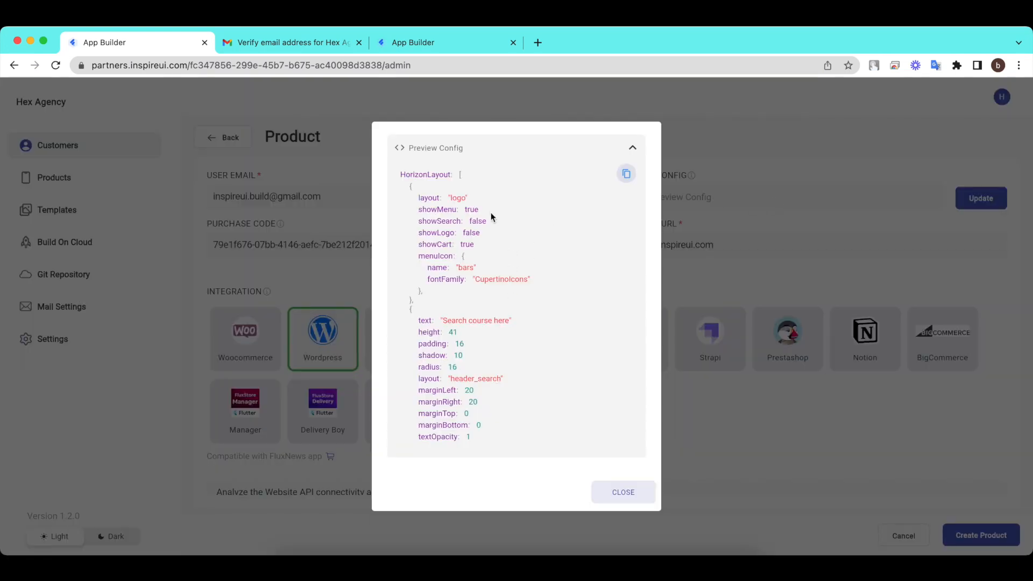
left_click(624, 500)
Pass all 3 WordPress connectivity tests and create the FluxNews product.
scroll(604, 422, "down", 2)
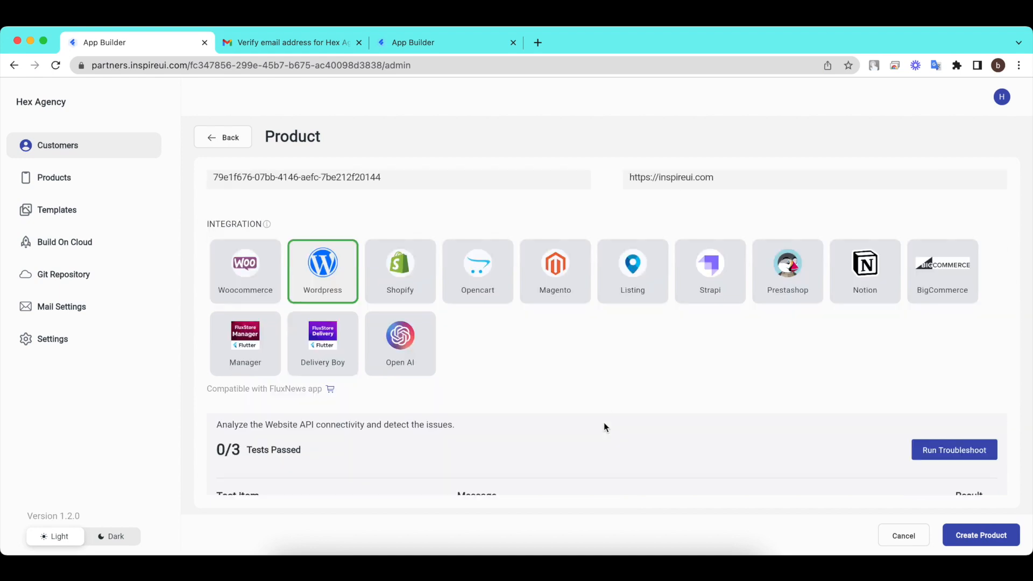
scroll(604, 427, "down", 3)
left_click(925, 322)
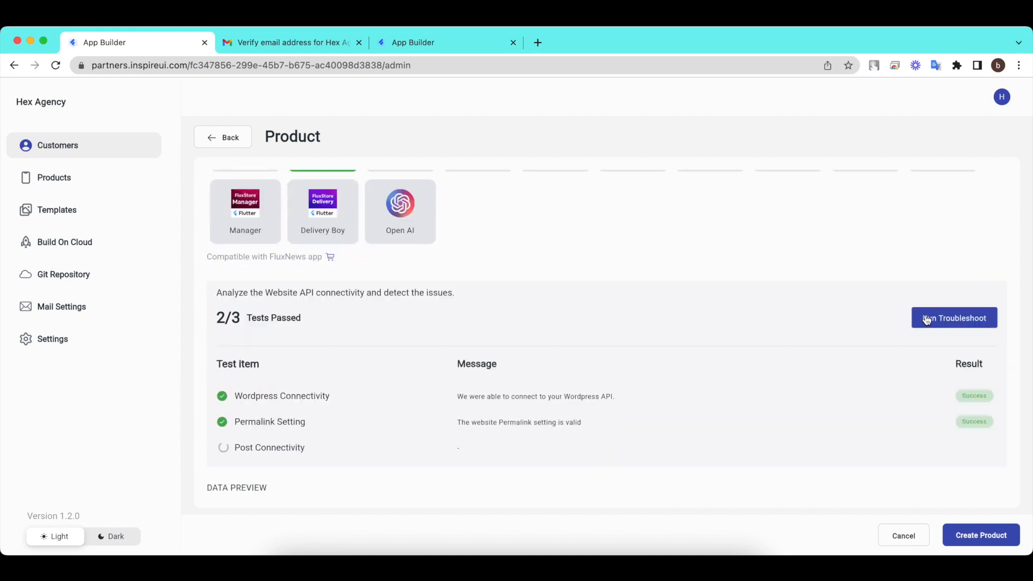
left_click(986, 535)
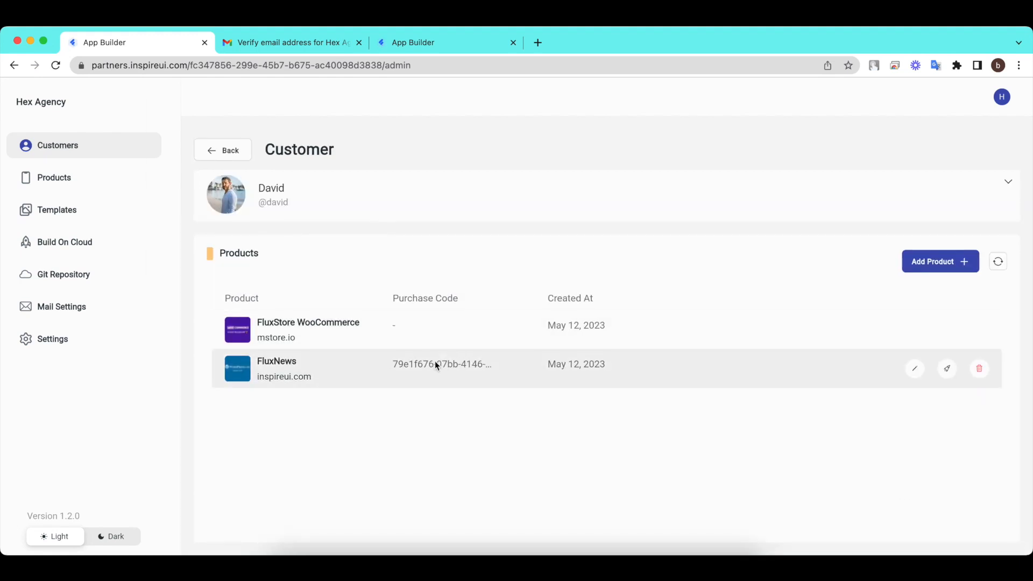
Reload the customer's dashboard in the third tab and open the inspireui.com Wordpress app.
left_click(229, 152)
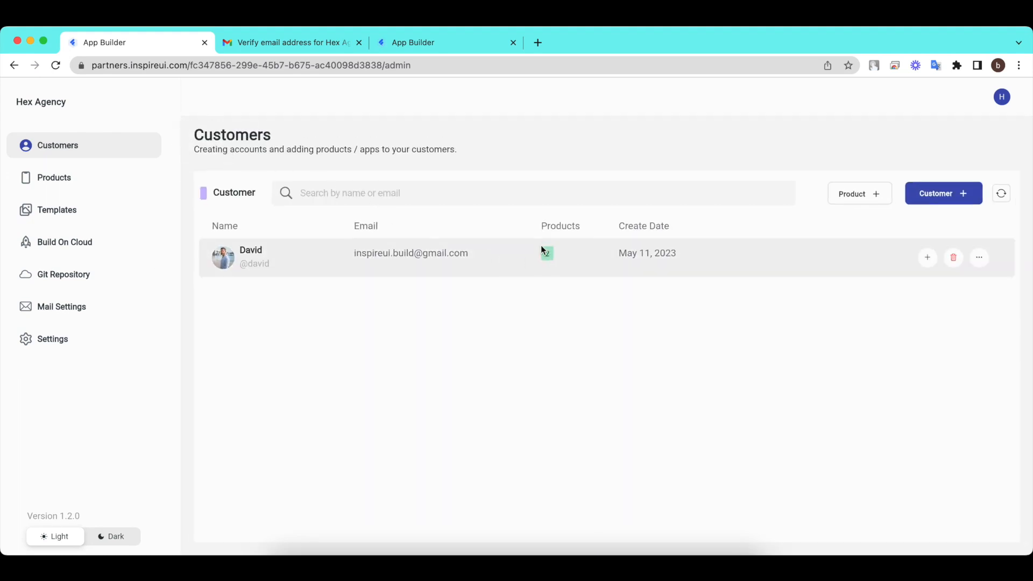
left_click(450, 41)
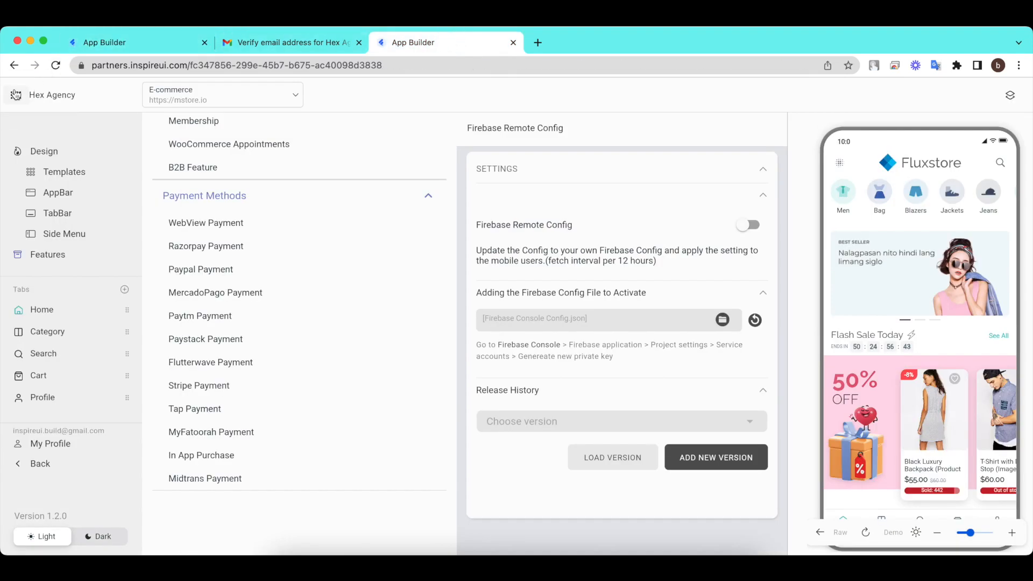
left_click(16, 95)
left_click(55, 65)
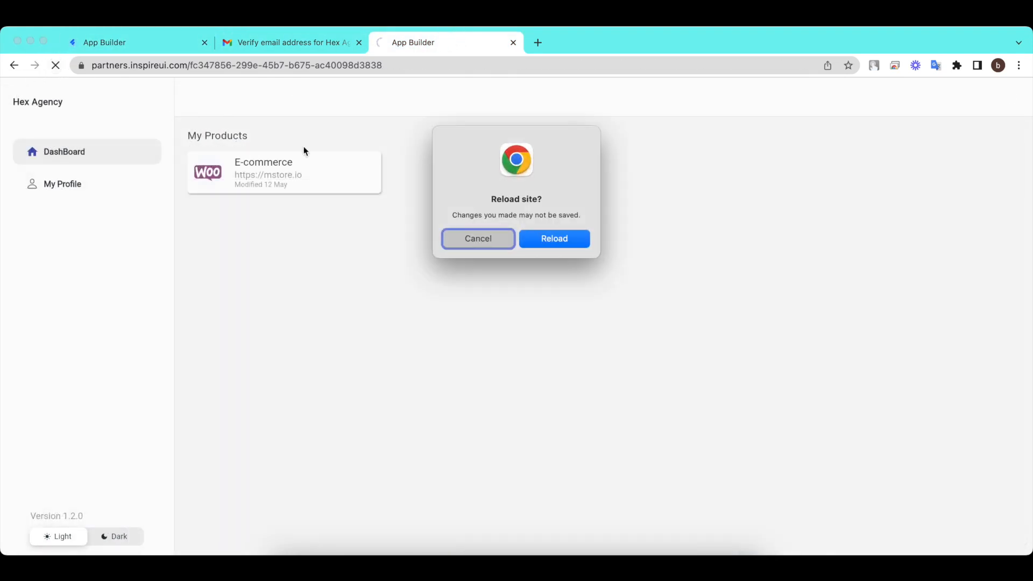
left_click(554, 239)
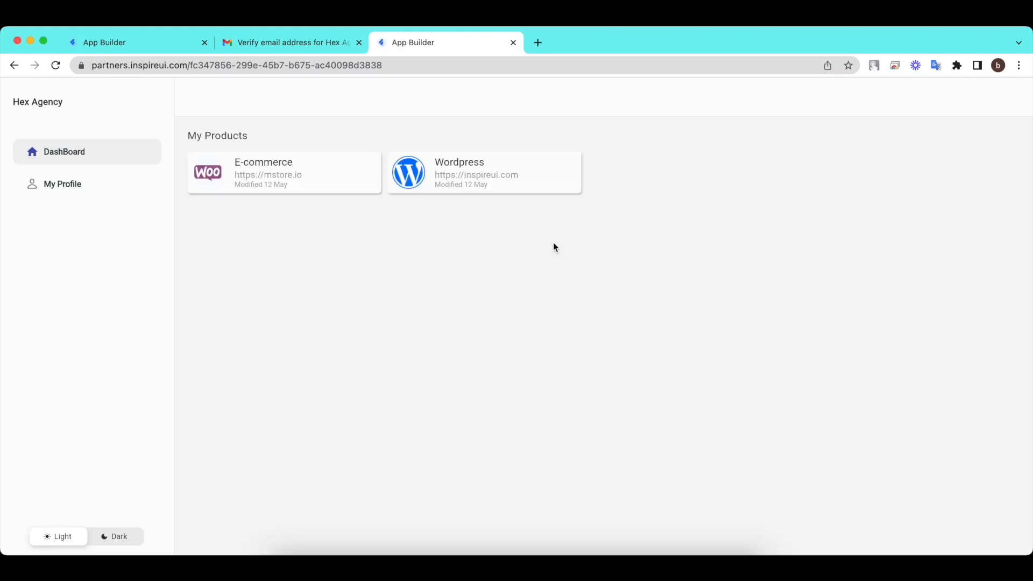
left_click(510, 176)
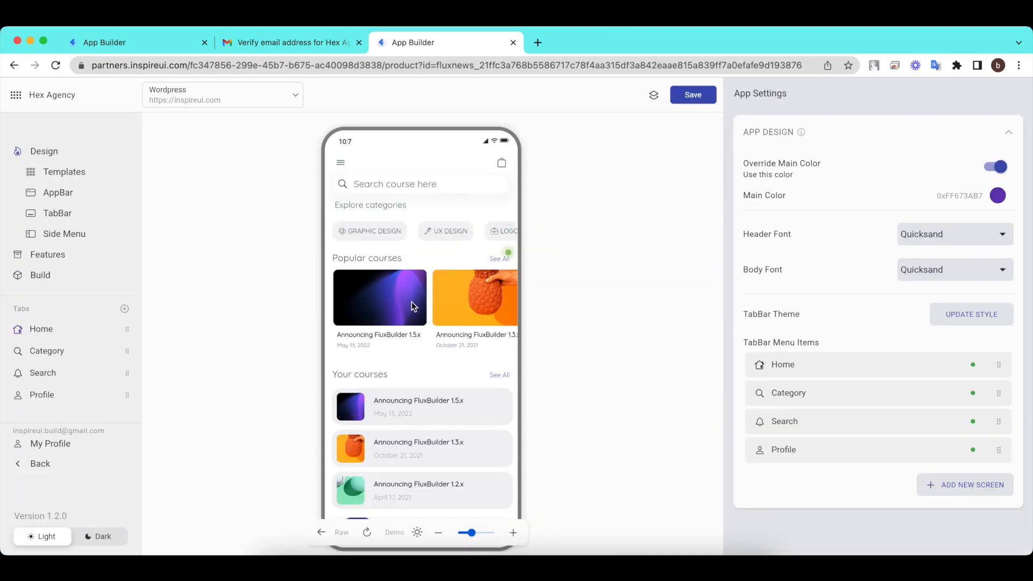
Browse the popular courses, check Firebase Remote Config under Features, then show the Build settings.
left_click_drag(481, 302, 403, 310)
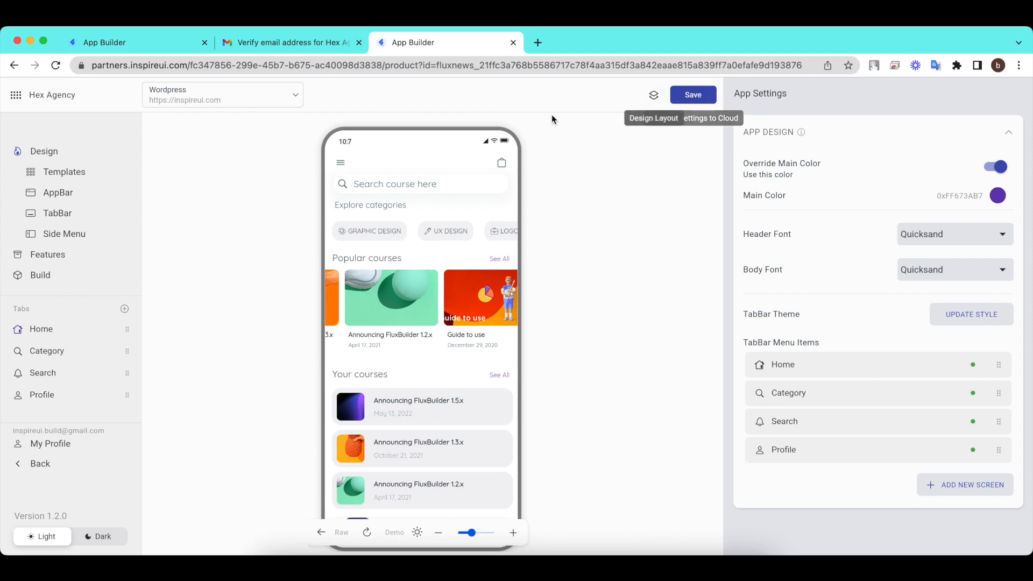
left_click(39, 257)
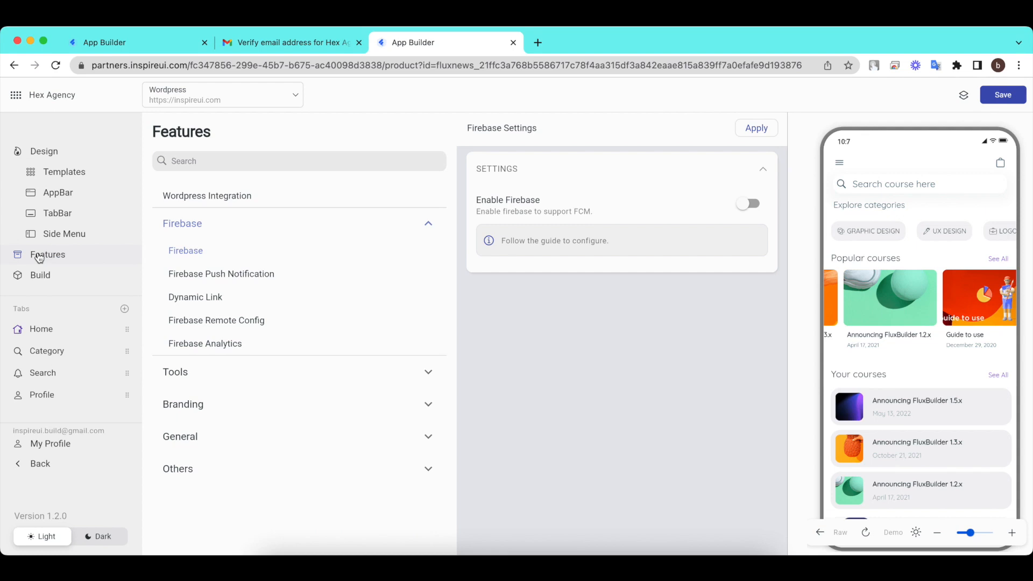
left_click(218, 320)
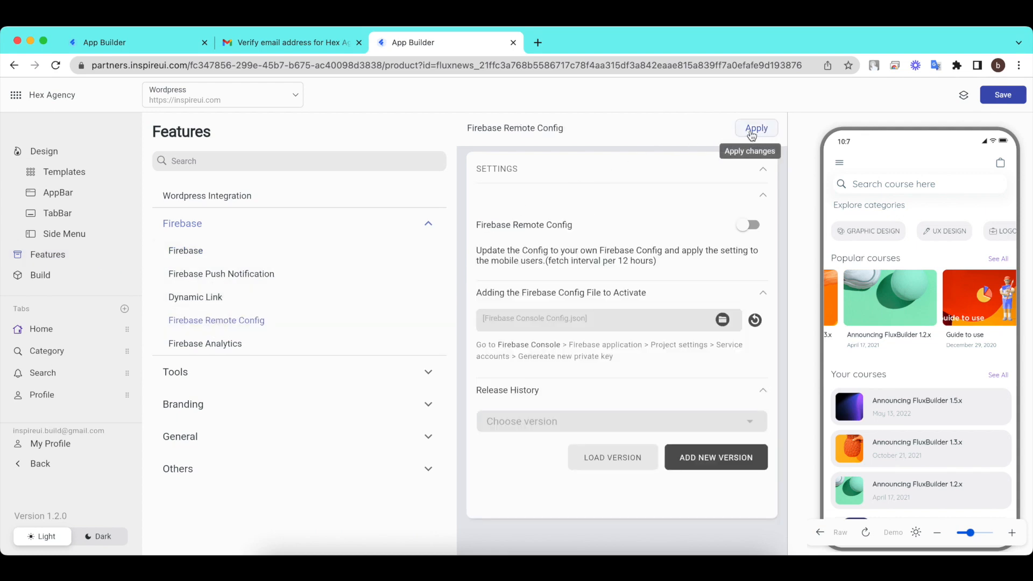
left_click(36, 281)
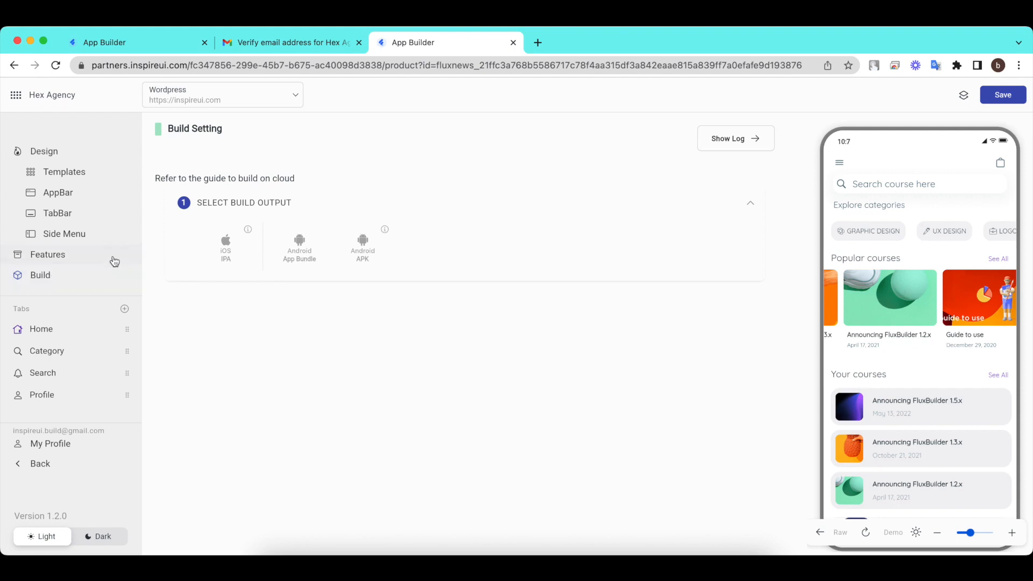
Choose iOS IPA and Android APK build outputs, close the Gmail email, and return to the dashboard.
left_click(223, 248)
left_click(307, 248)
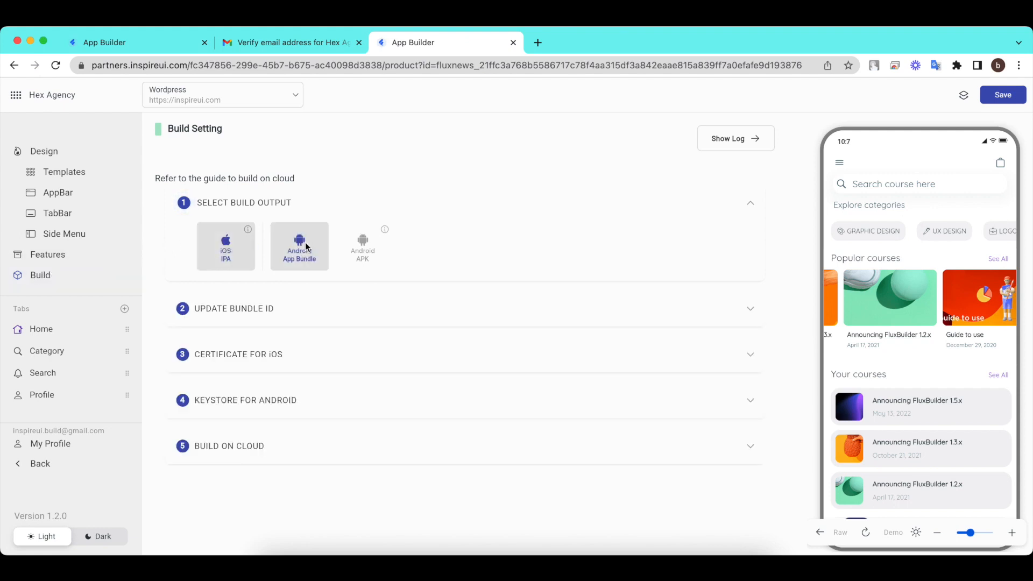
left_click(366, 249)
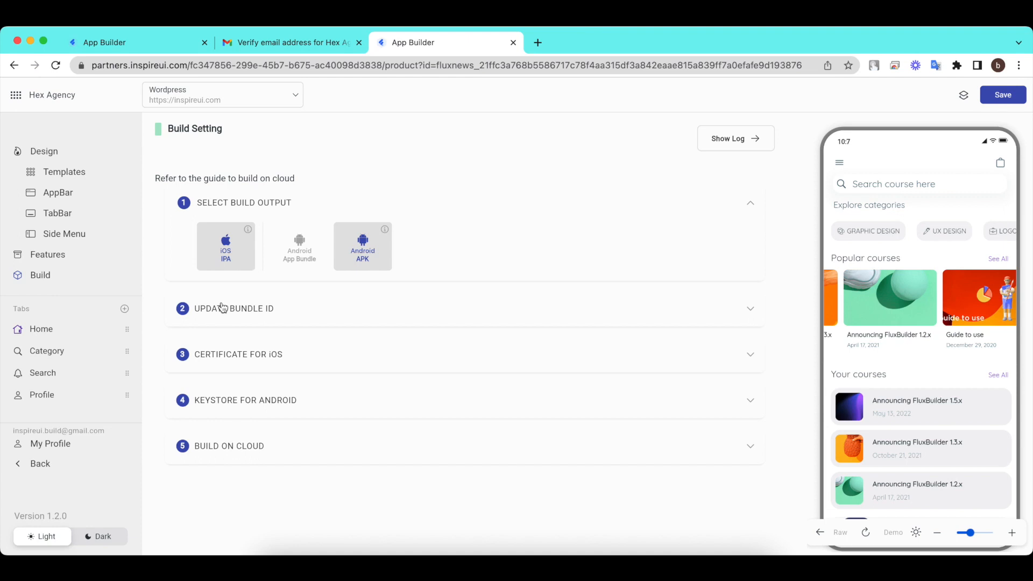
left_click(359, 42)
left_click(17, 98)
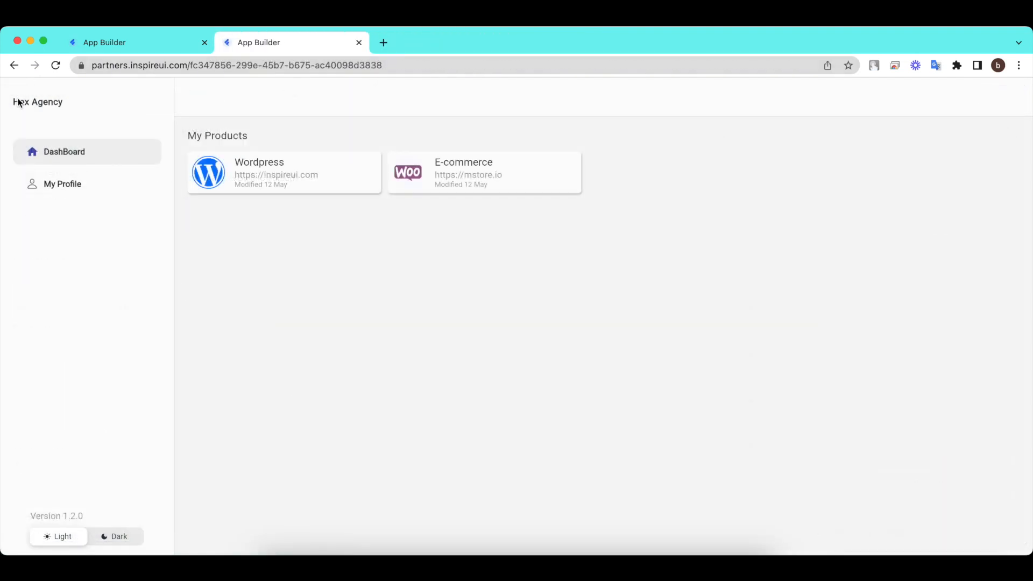
Log the customer out from My Profile and confirm with YES.
left_click(78, 187)
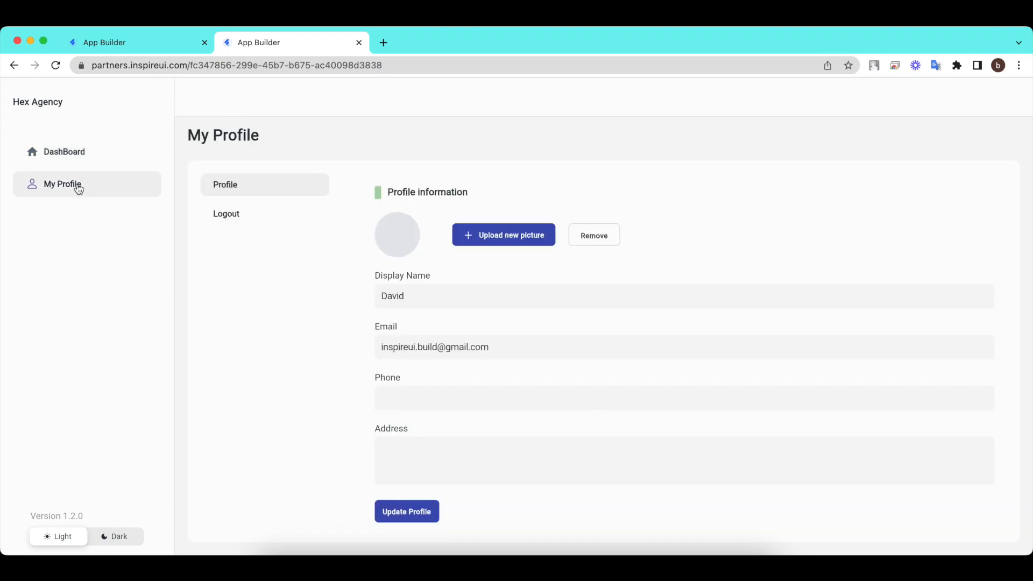
left_click(264, 216)
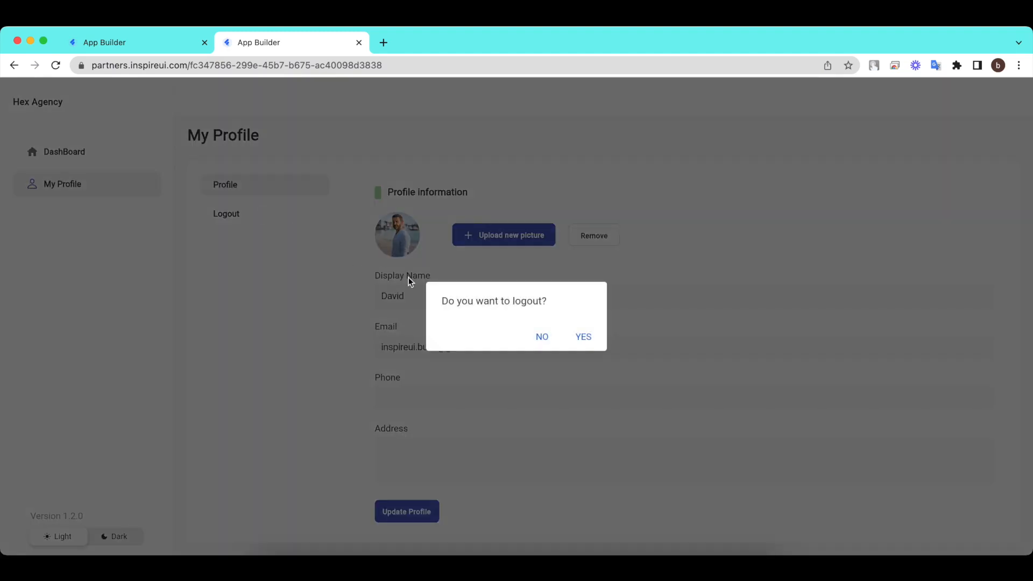
left_click(587, 345)
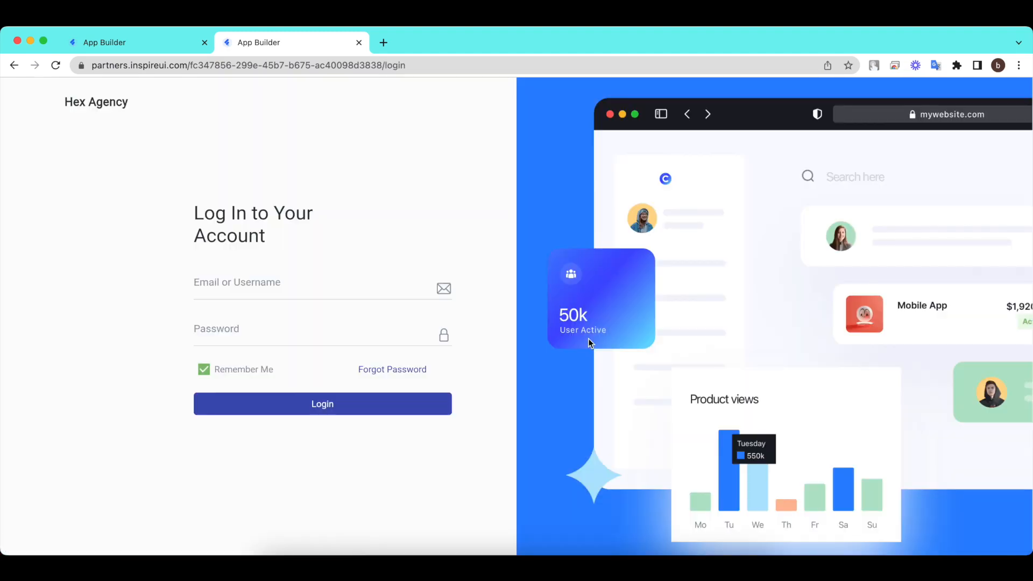